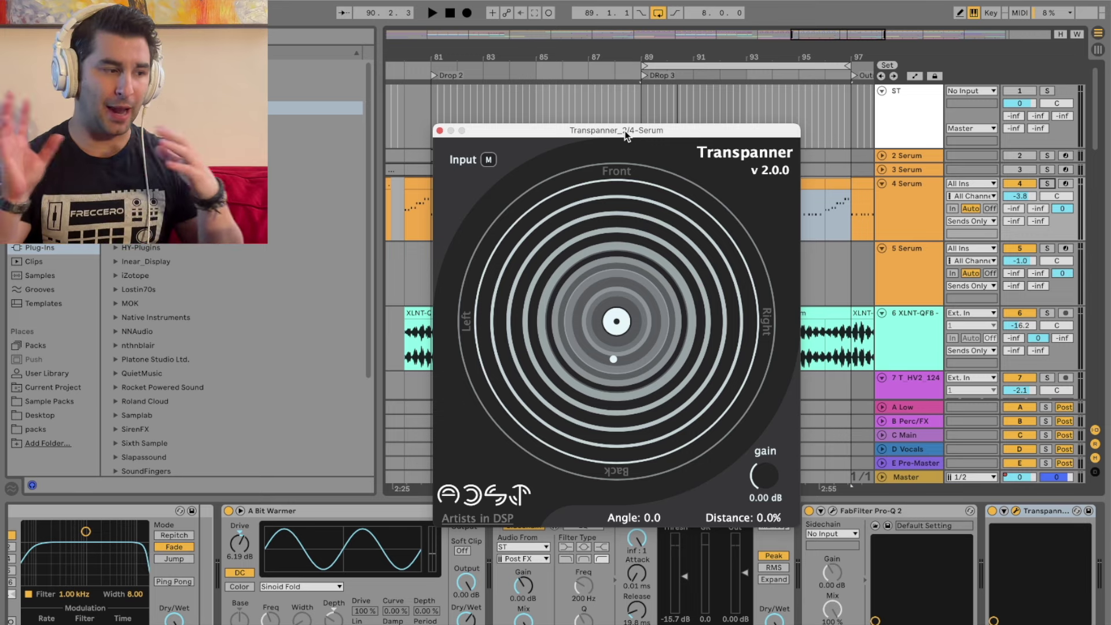
- Close the Transpanner window and switch off the Transpanner device on the 4 Serum track
{"action": "left_click_drag", "start_coordinate": [625, 133], "coordinate": [649, 127]}
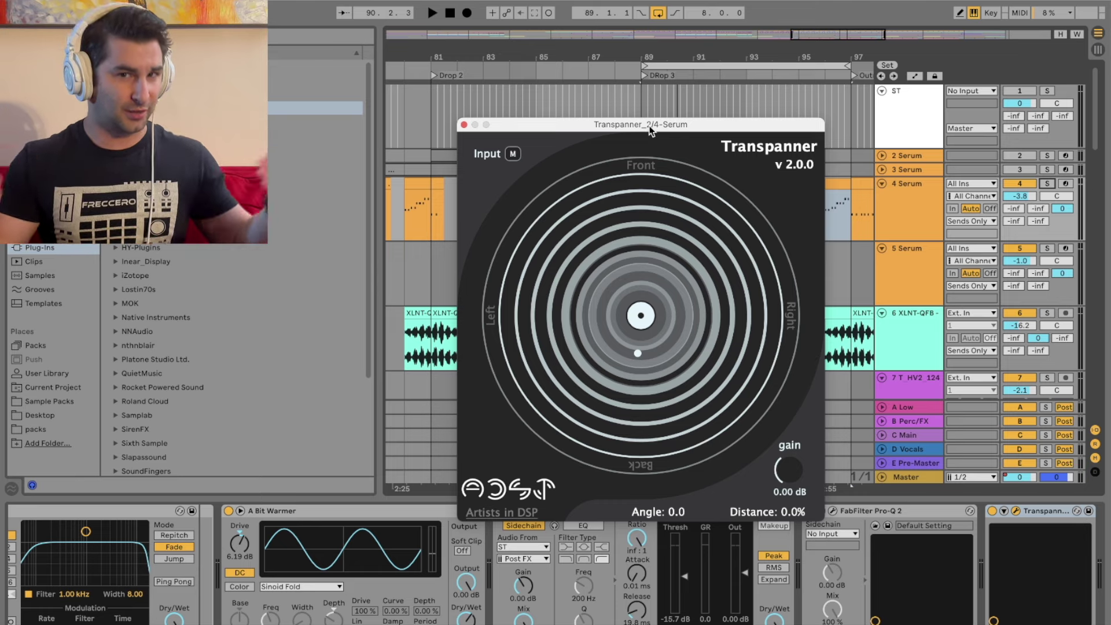
{"action": "left_click", "coordinate": [463, 124]}
{"action": "left_click_drag", "start_coordinate": [560, 62], "coordinate": [559, 41]}
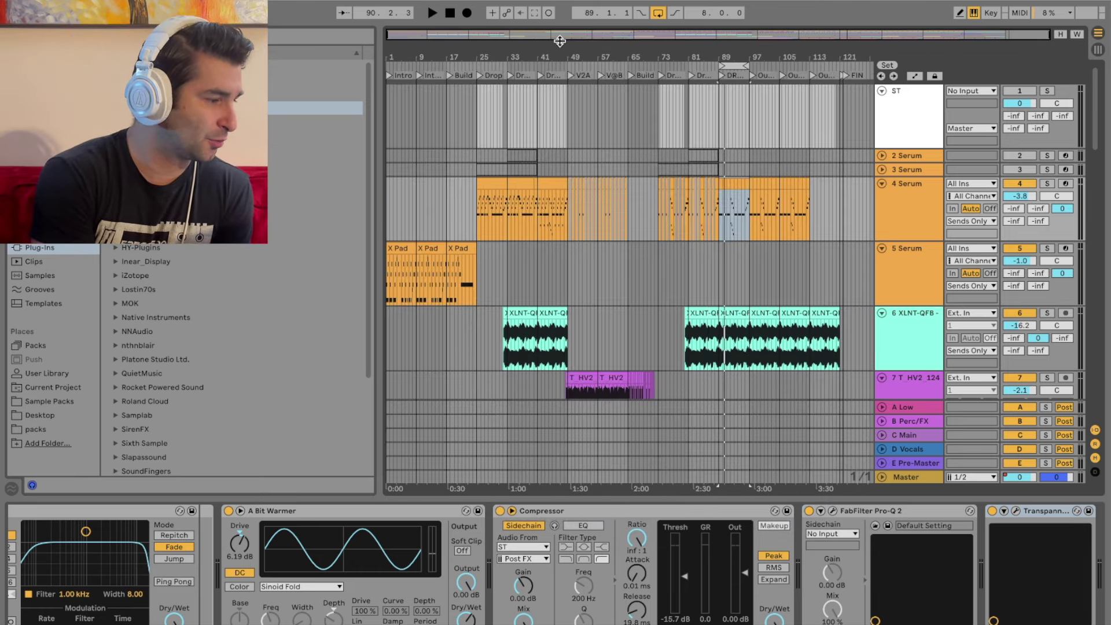
{"action": "left_click_drag", "start_coordinate": [473, 58], "coordinate": [475, 85]}
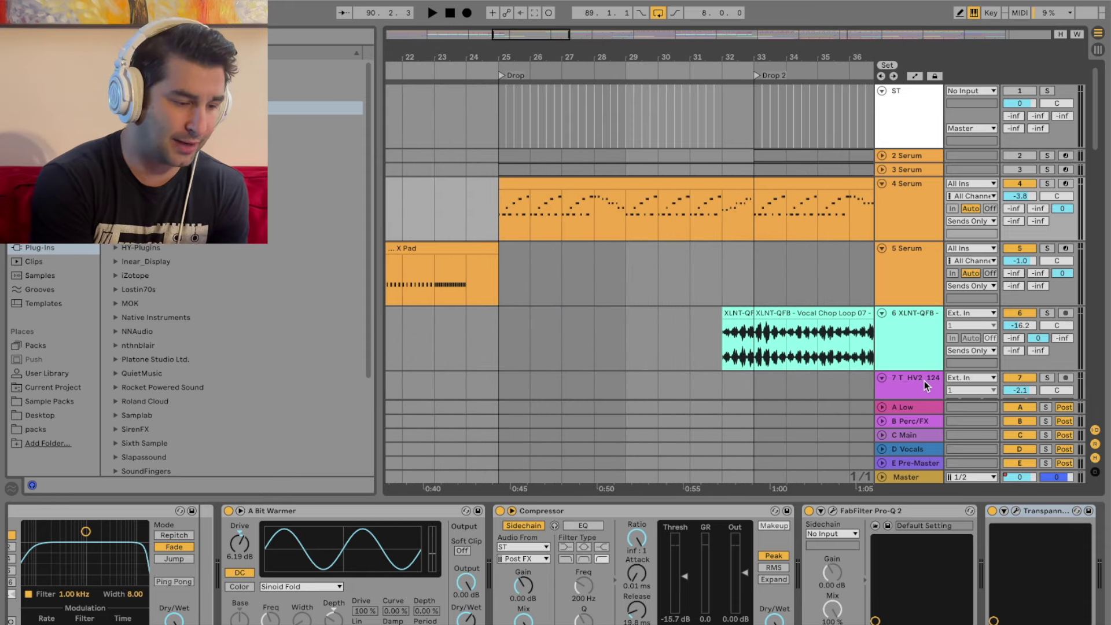
{"action": "left_click", "coordinate": [991, 512]}
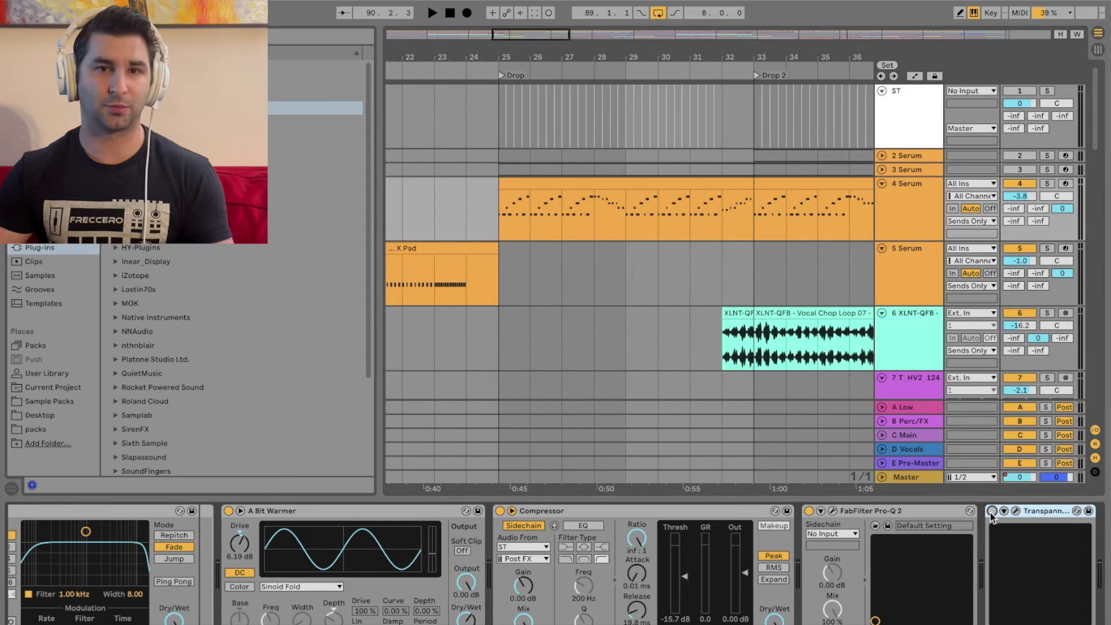
- Listen to the arrangement with Transpanner off, from Drop 2 into Drop3 and from just before the second drop at bar 73
{"action": "left_click_drag", "start_coordinate": [805, 54], "coordinate": [570, 55]}
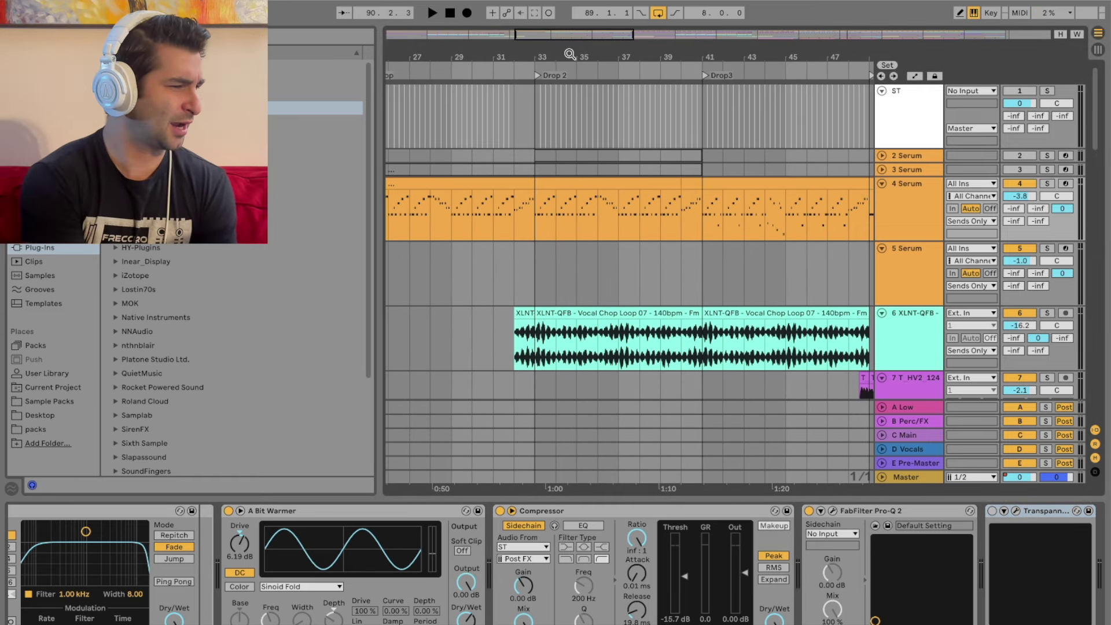
{"action": "left_click", "coordinate": [633, 68]}
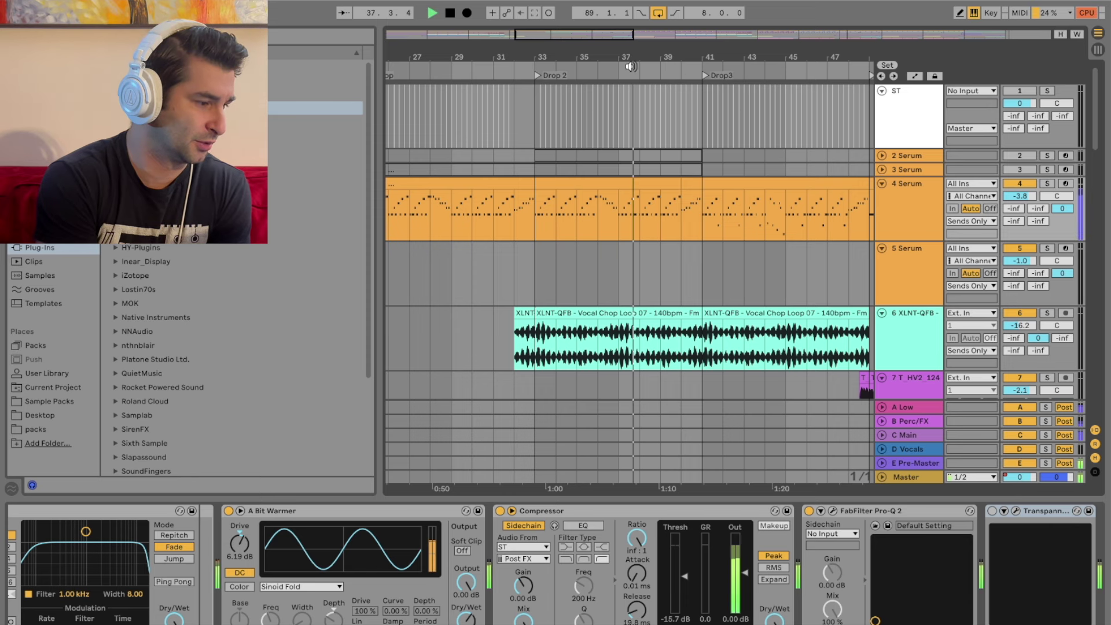
{"action": "left_click_drag", "start_coordinate": [698, 57], "coordinate": [606, 57]}
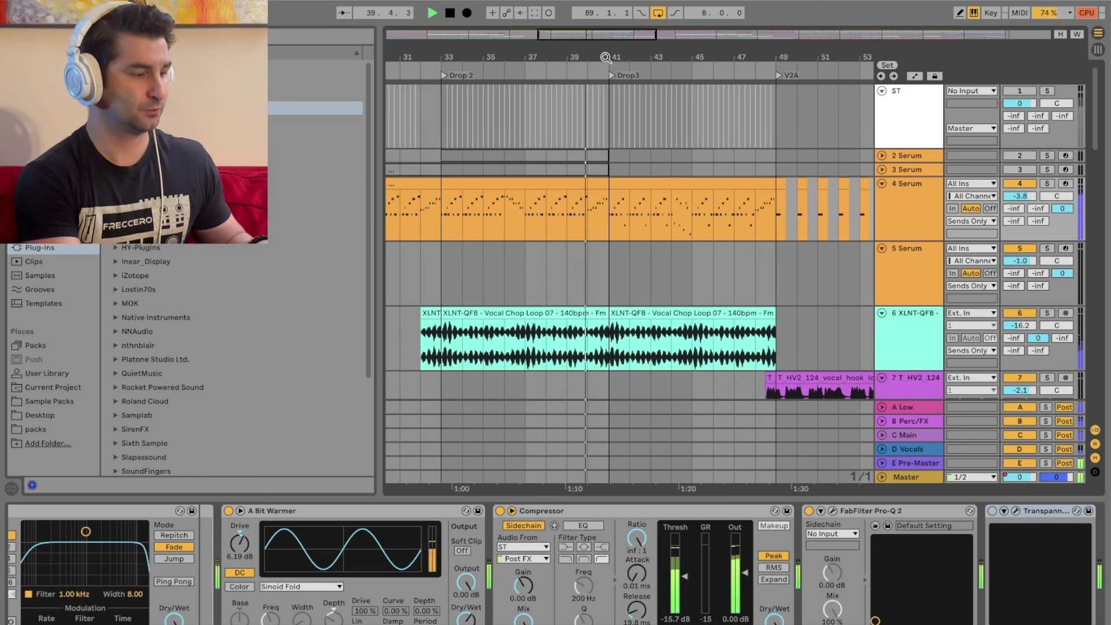
{"action": "left_click_drag", "start_coordinate": [605, 57], "coordinate": [491, 52]}
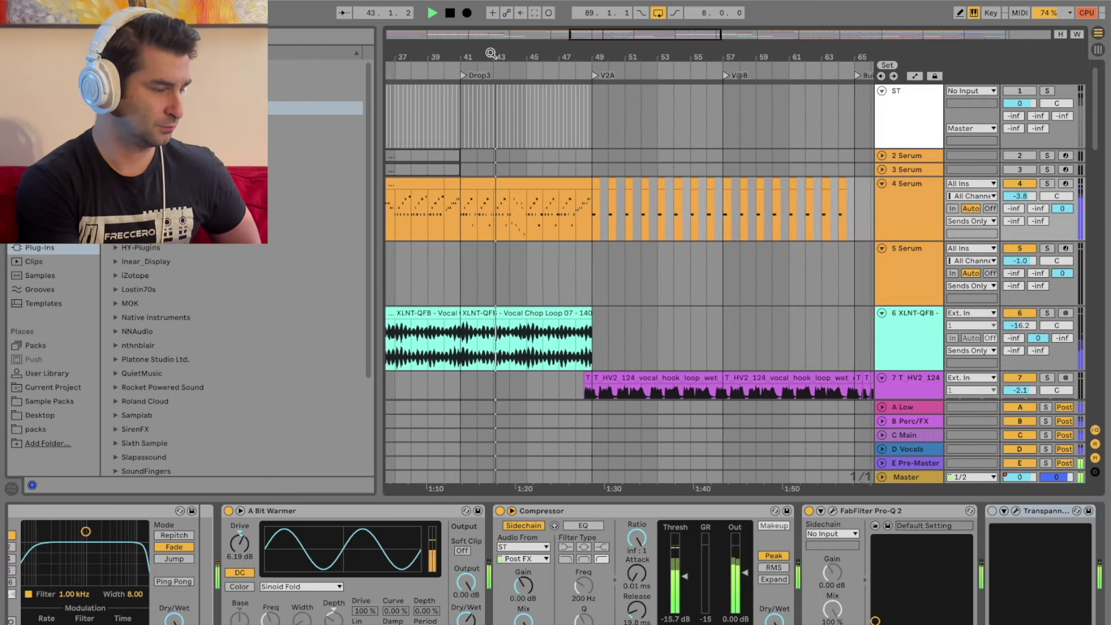
{"action": "left_click_drag", "start_coordinate": [676, 49], "coordinate": [796, 53]}
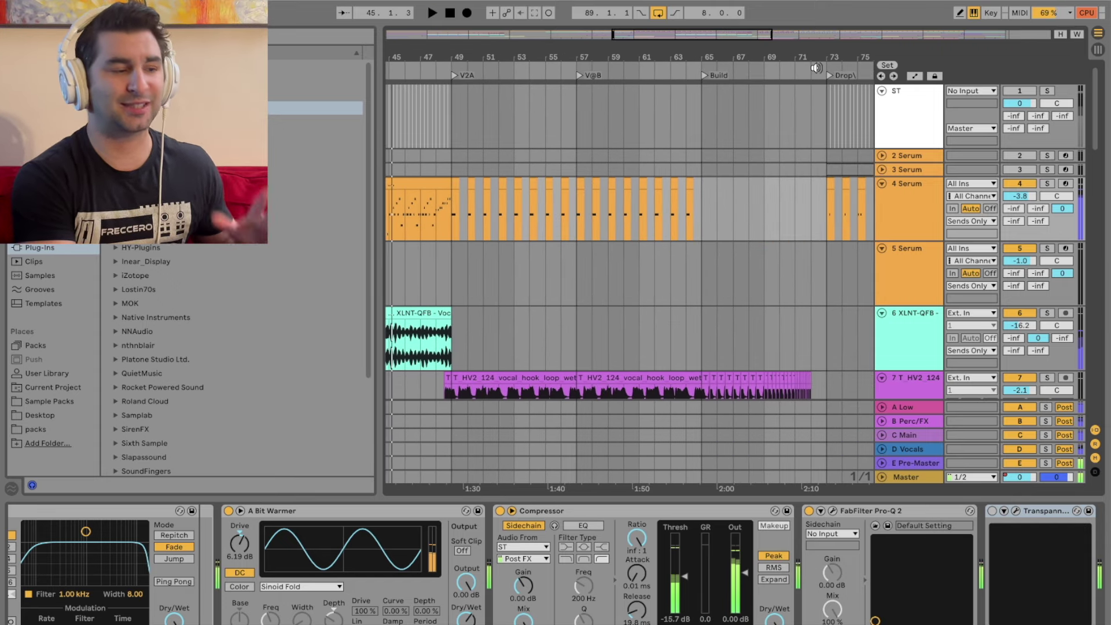
{"action": "left_click", "coordinate": [816, 68]}
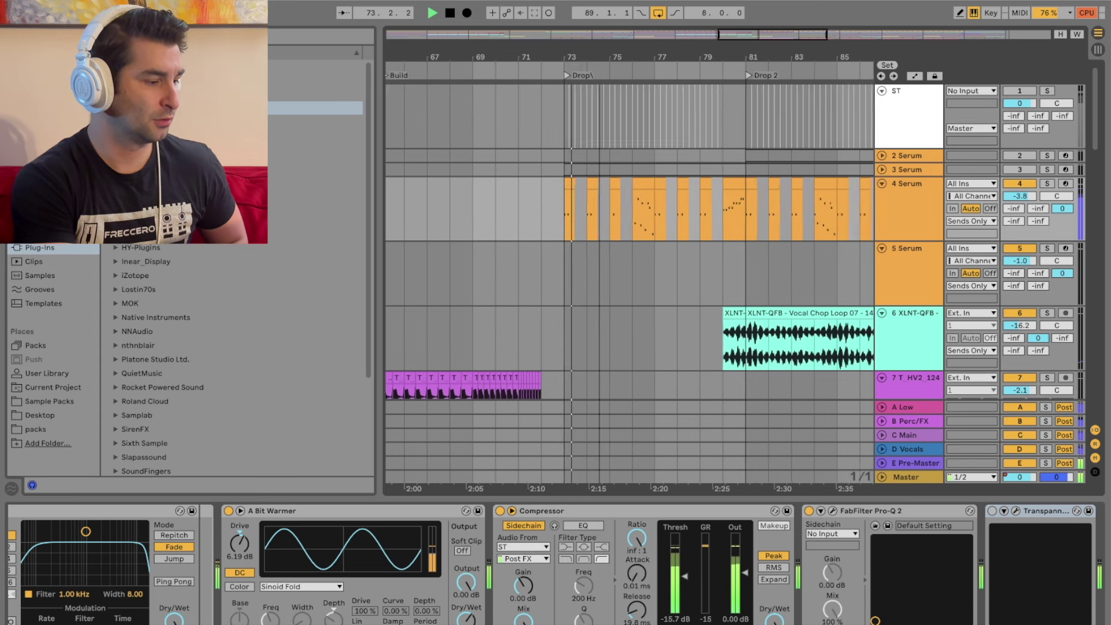
{"action": "left_click_drag", "start_coordinate": [598, 53], "coordinate": [599, 58]}
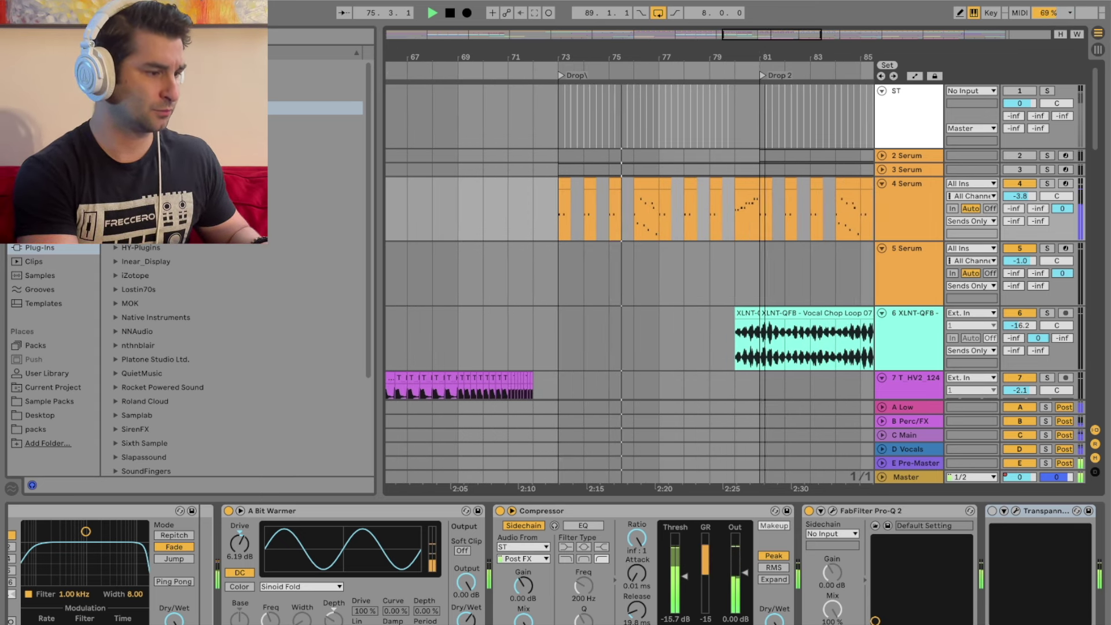
{"action": "left_click_drag", "start_coordinate": [763, 50], "coordinate": [660, 53]}
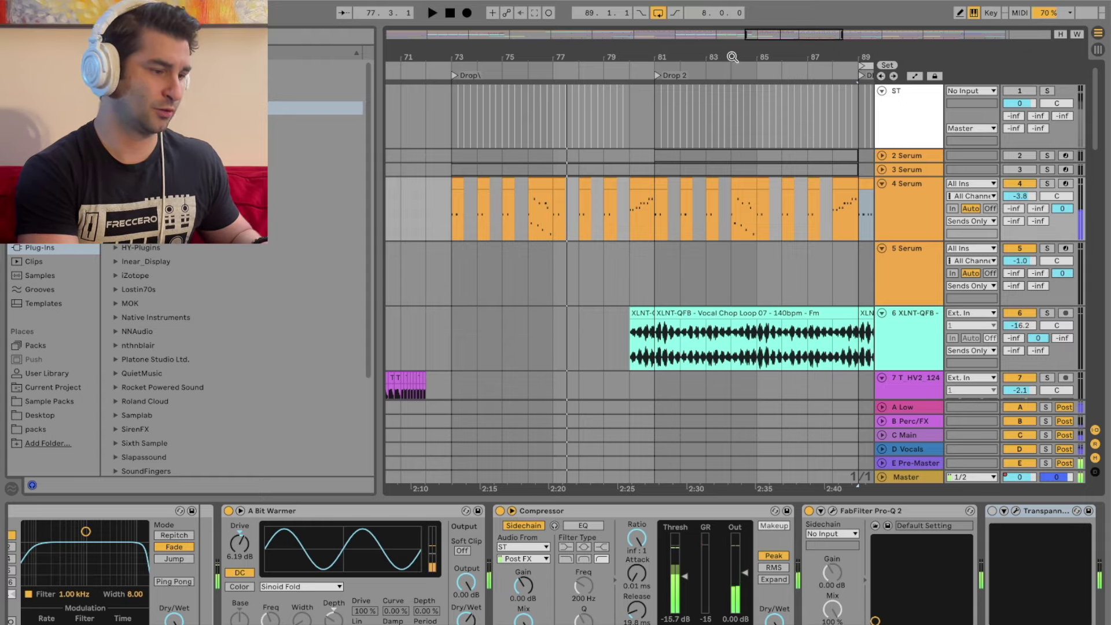
- Select the 4 Serum clip at DRop 3 and reopen the Transpanner window
{"action": "left_click_drag", "start_coordinate": [732, 56], "coordinate": [503, 104]}
{"action": "left_click", "coordinate": [488, 216]}
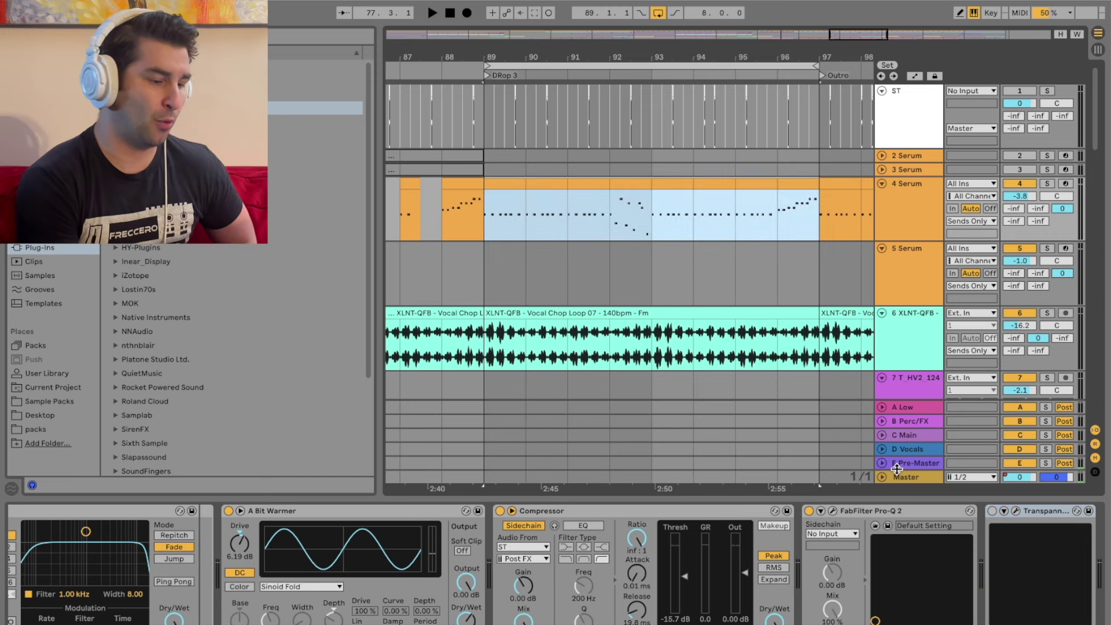
{"action": "left_click", "coordinate": [1016, 512]}
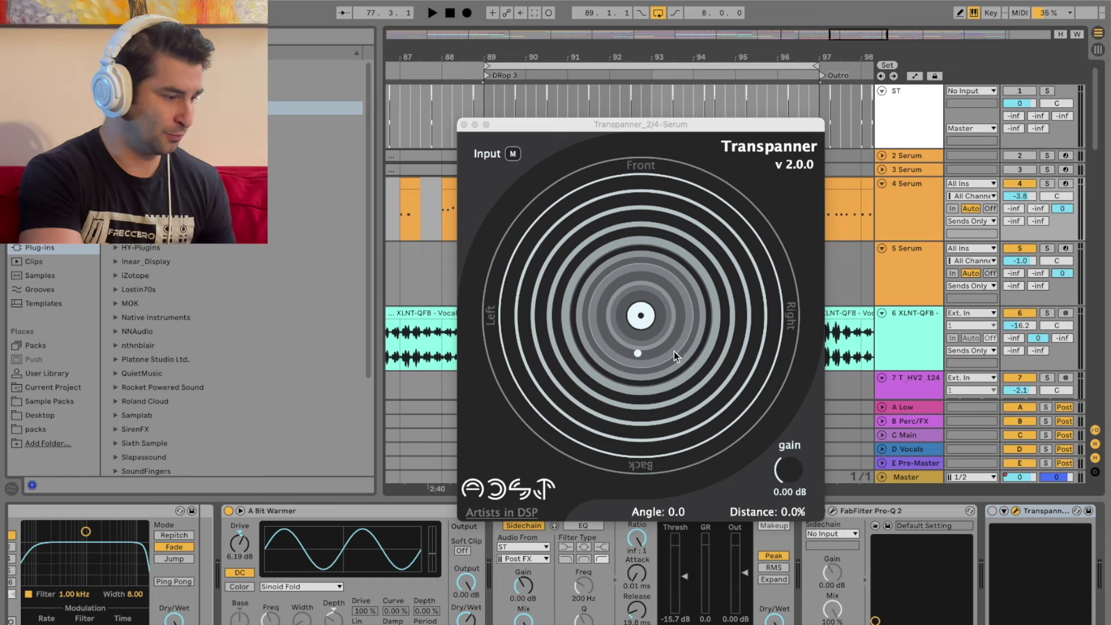
- Switch Transpanner back on and place its source near the centre, at about angle 218 and distance 98.6%
{"action": "left_click_drag", "start_coordinate": [638, 352], "coordinate": [786, 383]}
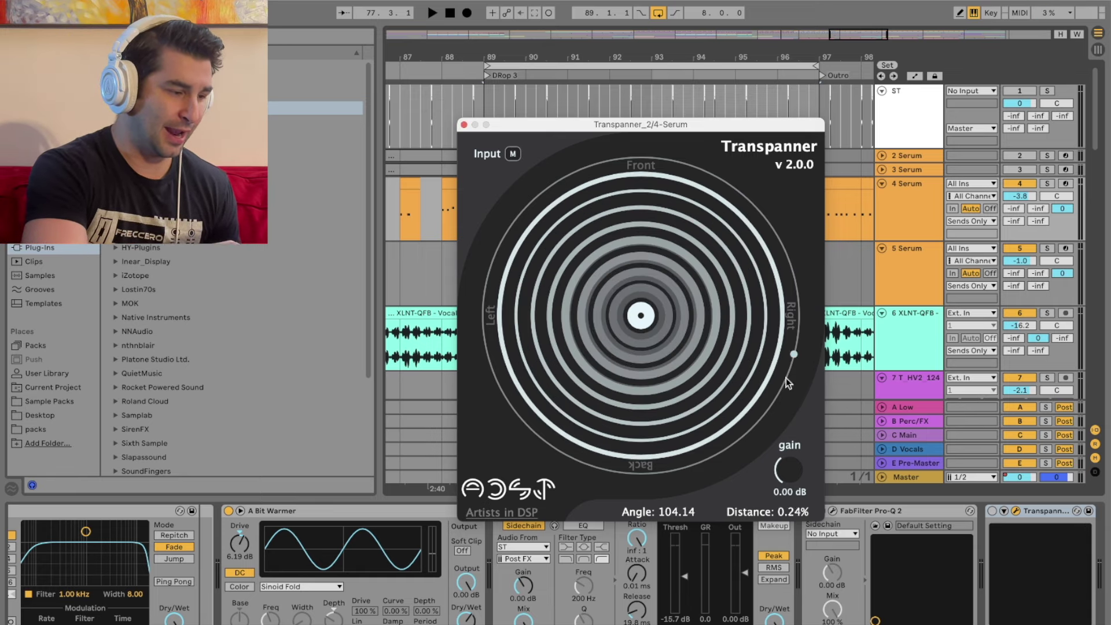
{"action": "left_click_drag", "start_coordinate": [470, 260], "coordinate": [625, 259]}
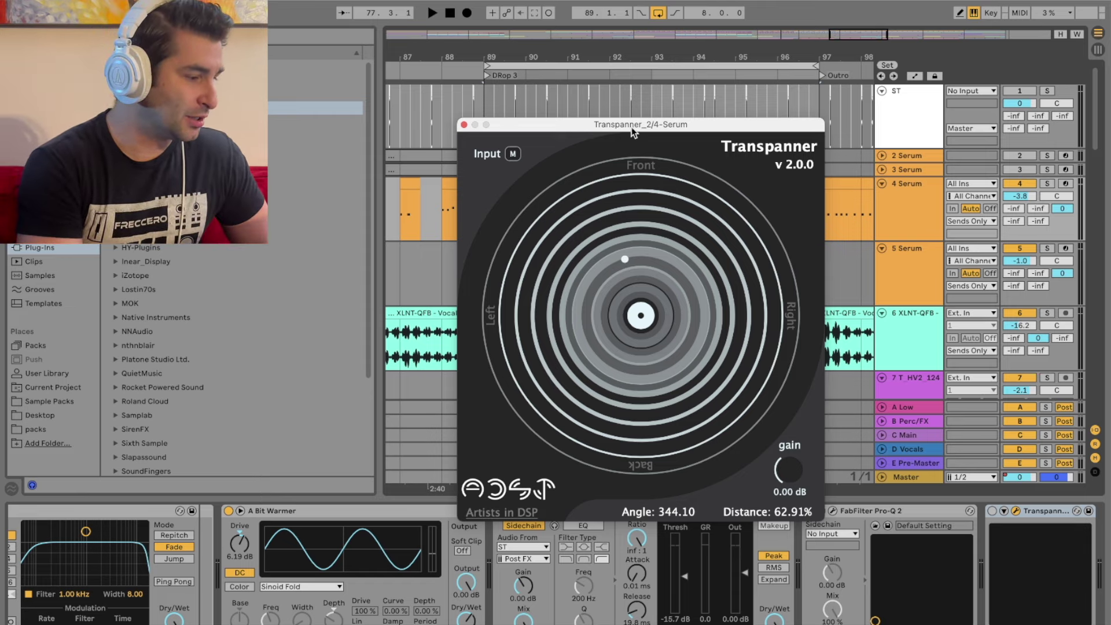
{"action": "left_click_drag", "start_coordinate": [631, 127], "coordinate": [441, 122]}
{"action": "left_click", "coordinate": [993, 511]}
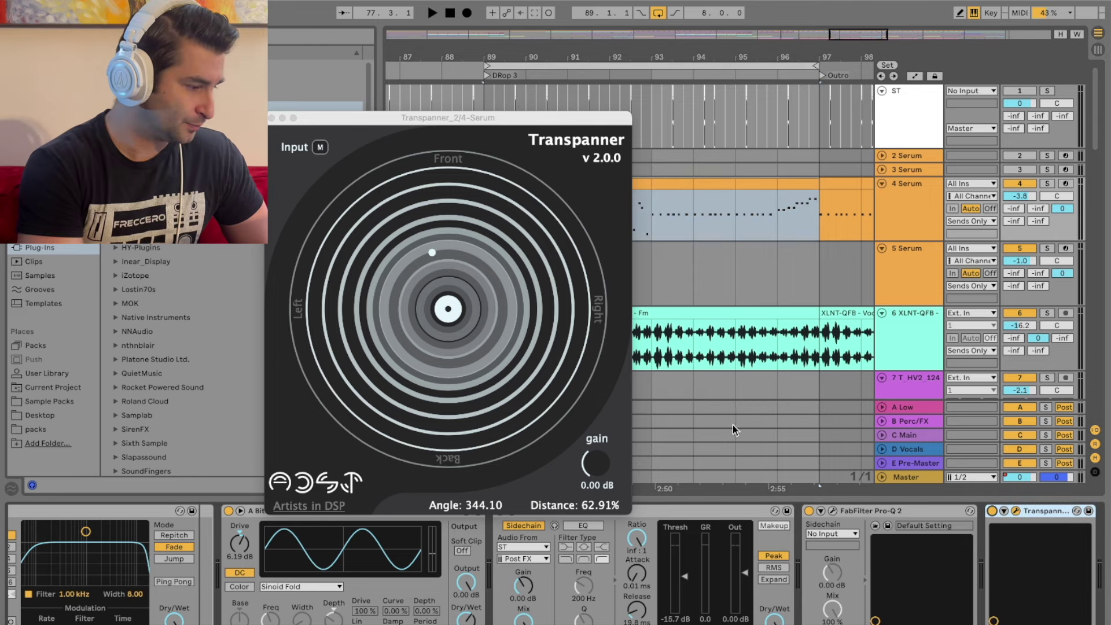
{"action": "left_click_drag", "start_coordinate": [441, 317], "coordinate": [448, 315]}
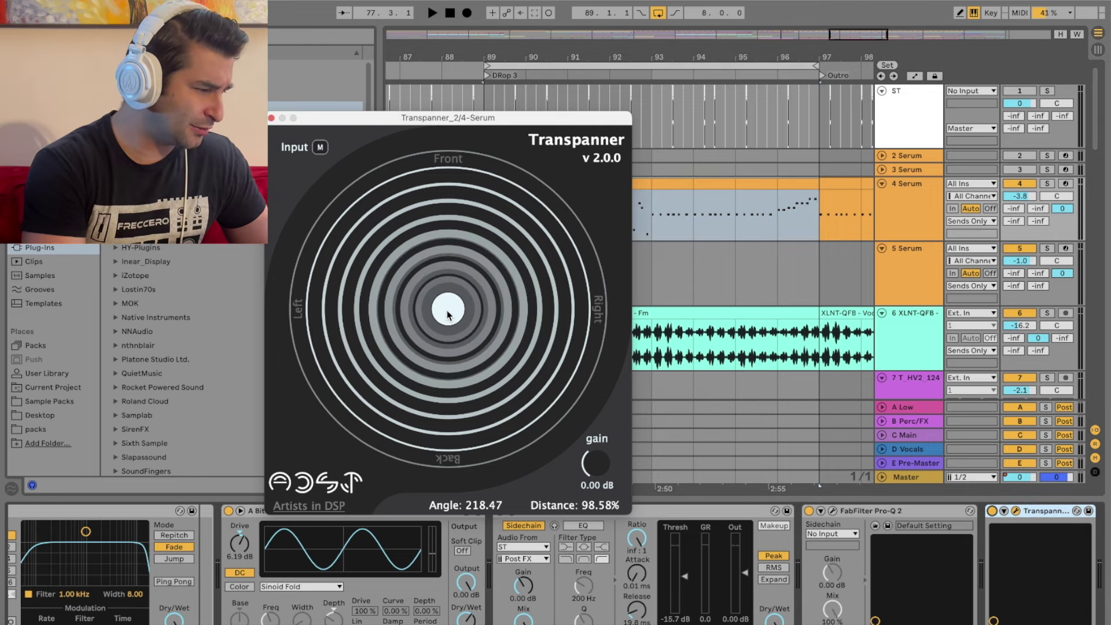
- Play DRop 3 from bar 89 and solo the 4 Serum track
{"action": "left_click_drag", "start_coordinate": [515, 111], "coordinate": [318, 53]}
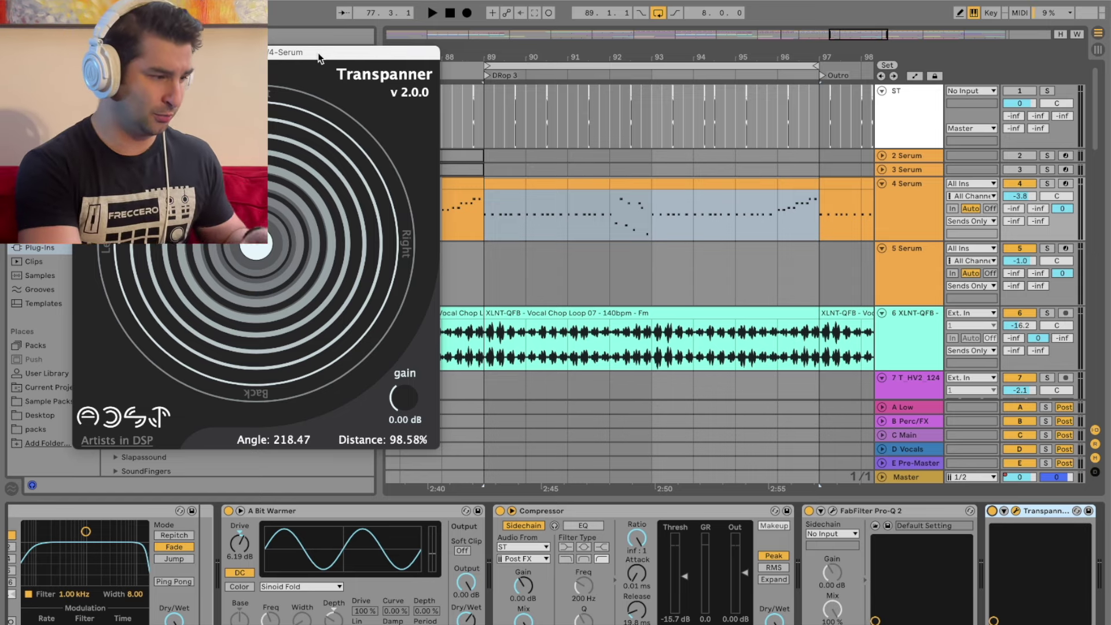
{"action": "left_click", "coordinate": [488, 211]}
{"action": "key", "text": "space"}
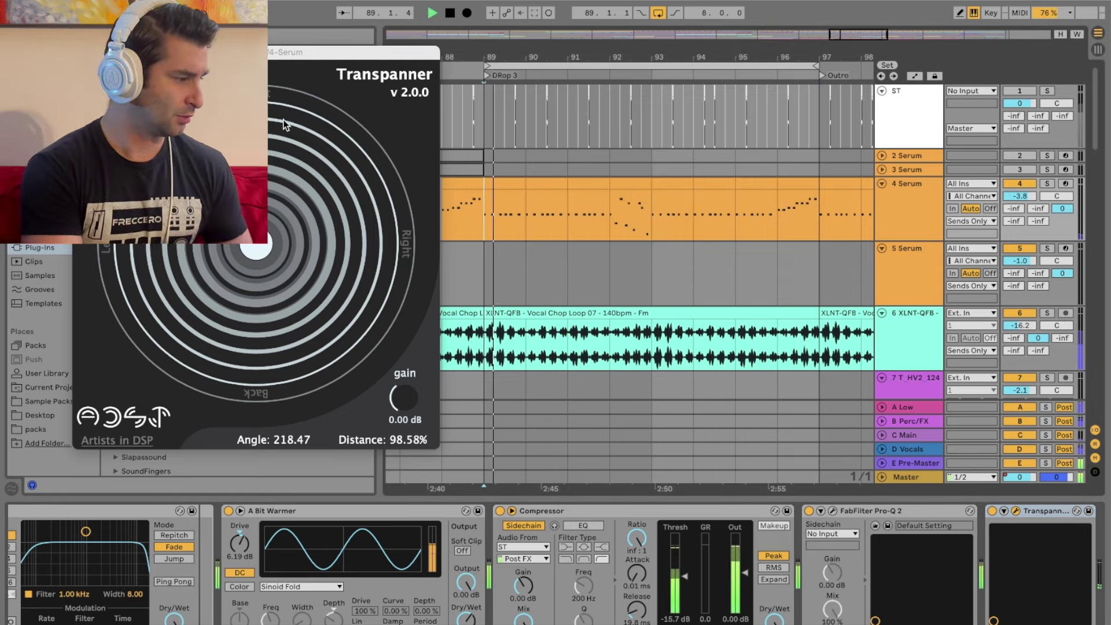
{"action": "left_click", "coordinate": [1047, 184]}
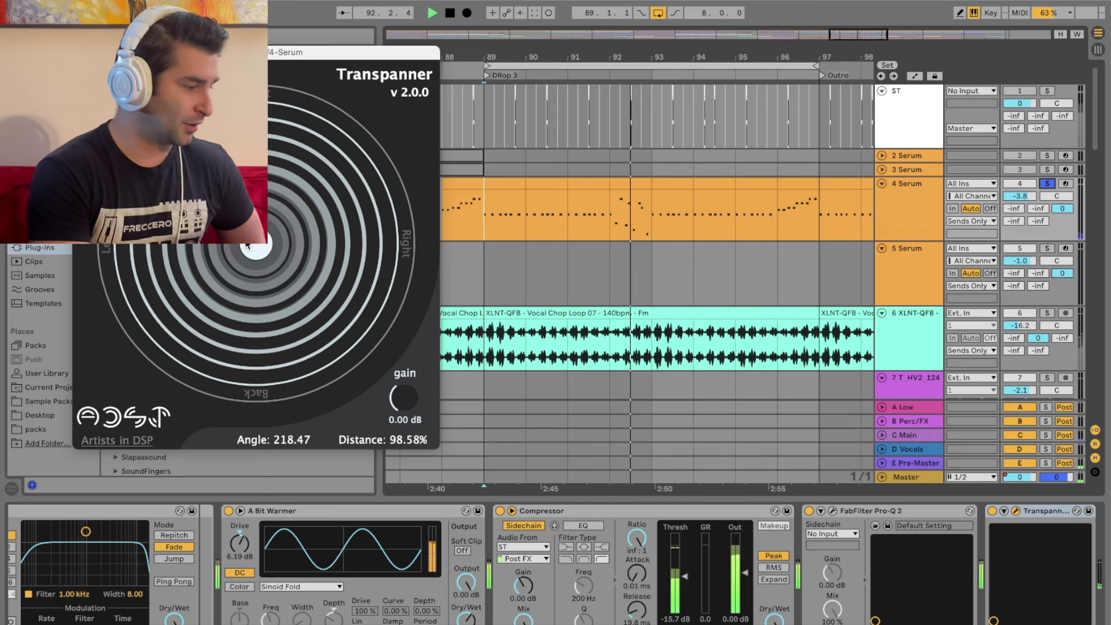
- Move the Transpanner source out to the left edge and back near the centre, at about angle 165 and distance 98%
{"action": "mouse_move", "coordinate": [255, 245]}
{"action": "left_mouse_down"}
{"action": "mouse_move", "coordinate": [246, 242]}
{"action": "mouse_move", "coordinate": [290, 254]}
{"action": "mouse_move", "coordinate": [278, 248]}
{"action": "mouse_move", "coordinate": [288, 243]}
{"action": "mouse_move", "coordinate": [258, 247]}
{"action": "left_mouse_up"}
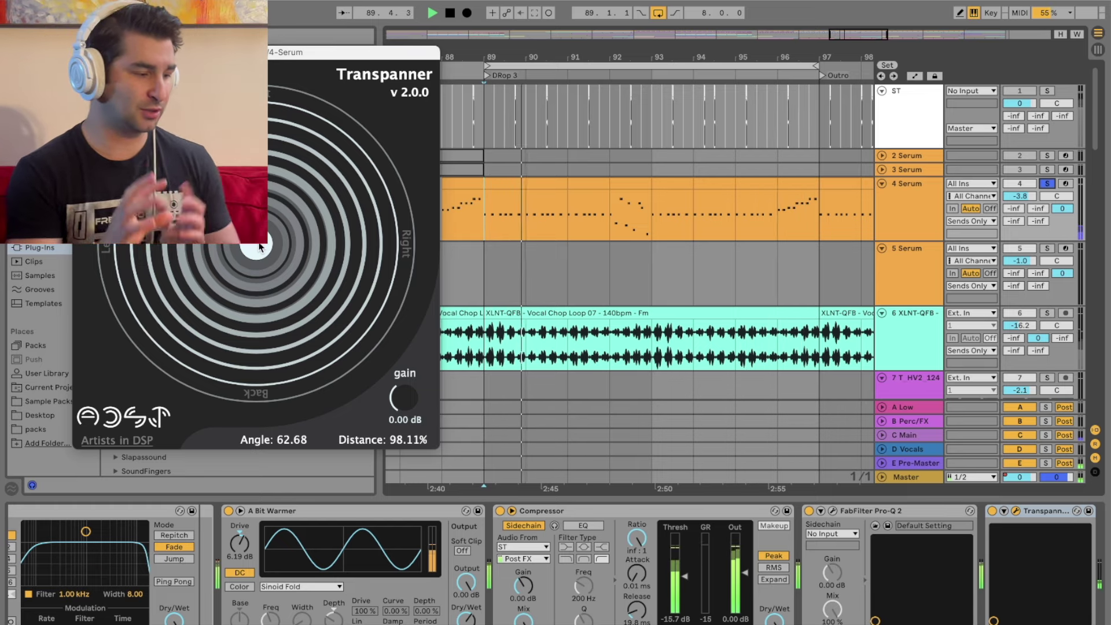
{"action": "left_click_drag", "start_coordinate": [259, 242], "coordinate": [256, 203]}
{"action": "left_click_drag", "start_coordinate": [256, 124], "coordinate": [85, 248]}
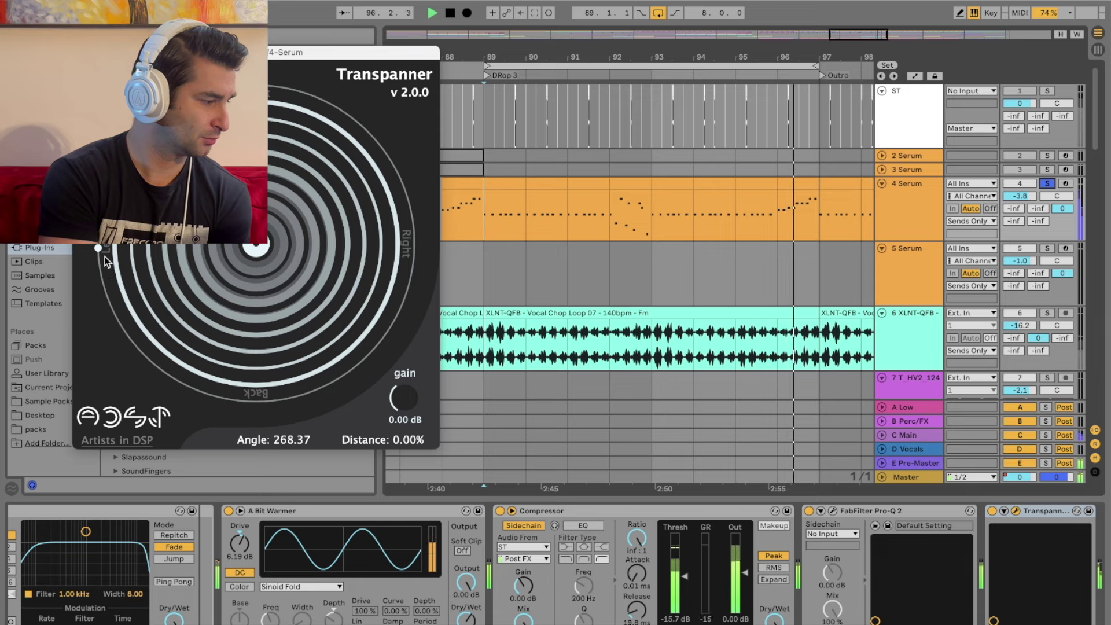
{"action": "left_click_drag", "start_coordinate": [99, 248], "coordinate": [255, 246]}
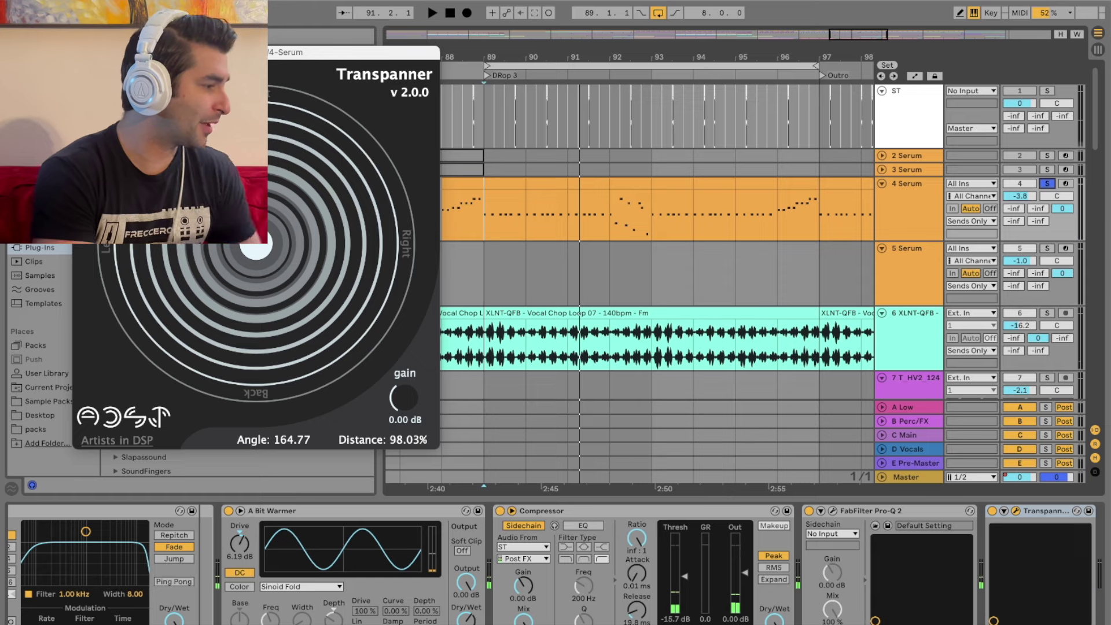
- Close the Transpanner window and add the Voxengo MSED plug-in after Transpanner on the 4 Serum track
{"action": "left_click", "coordinate": [82, 52]}
{"action": "left_click", "coordinate": [107, 66]}
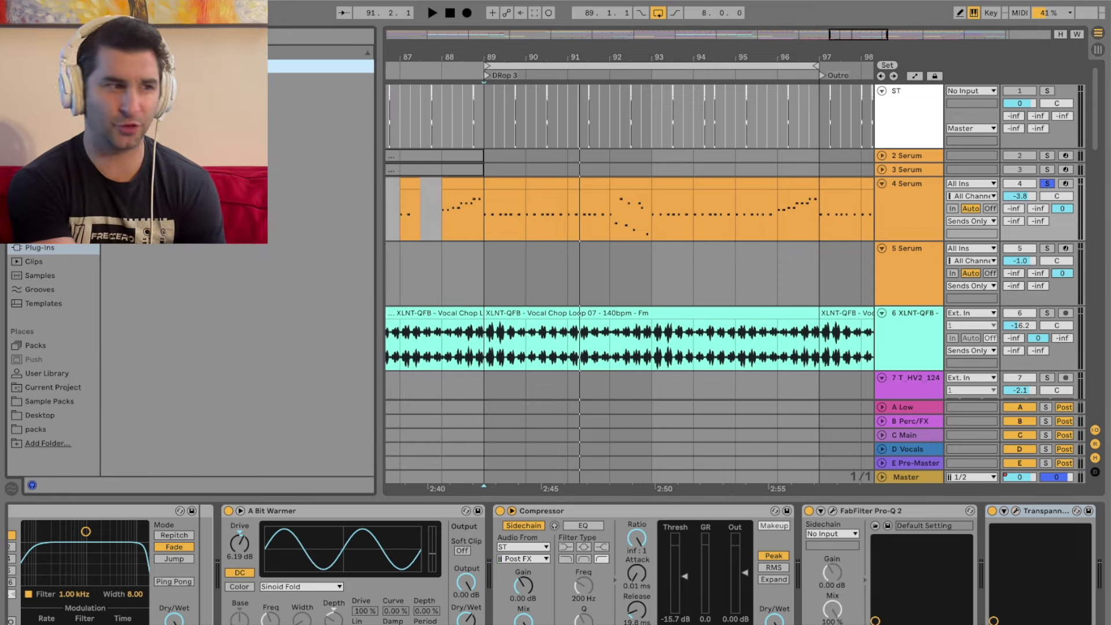
{"action": "scroll", "coordinate": [220, 324], "scroll_direction": "up", "scroll_amount": 8}
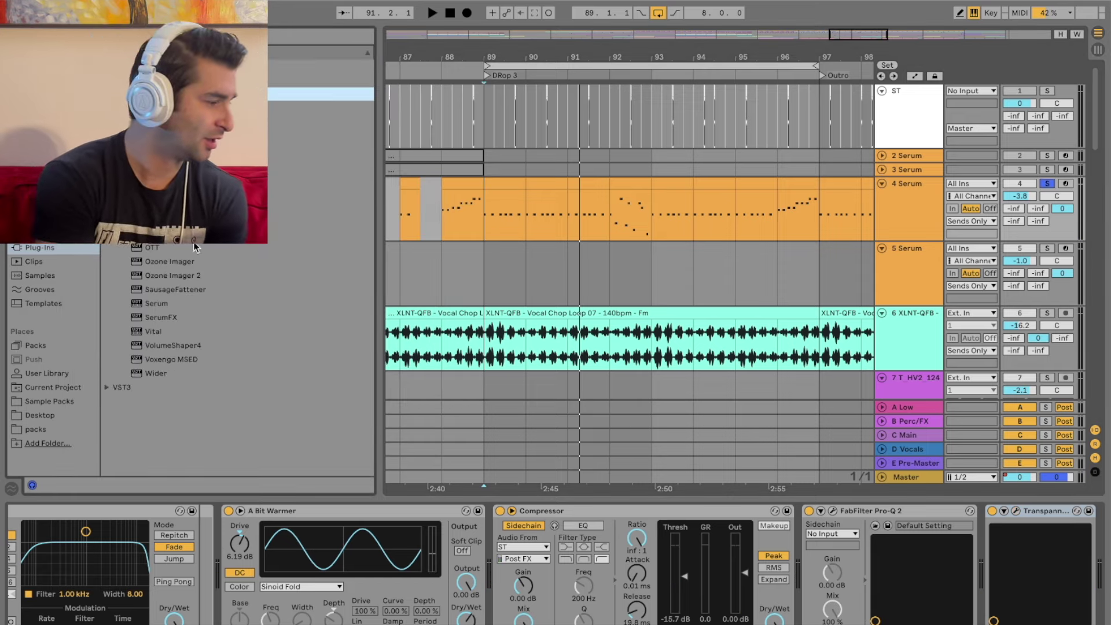
{"action": "left_click", "coordinate": [187, 359]}
{"action": "left_click_drag", "start_coordinate": [187, 361], "coordinate": [509, 226]}
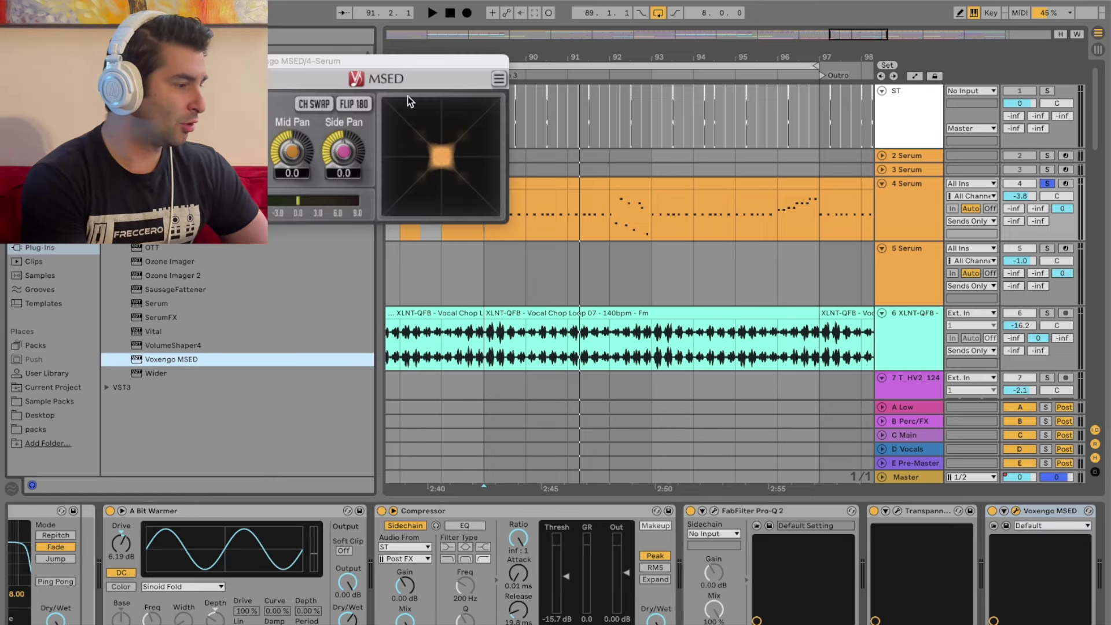
{"action": "left_click_drag", "start_coordinate": [389, 62], "coordinate": [275, 49]}
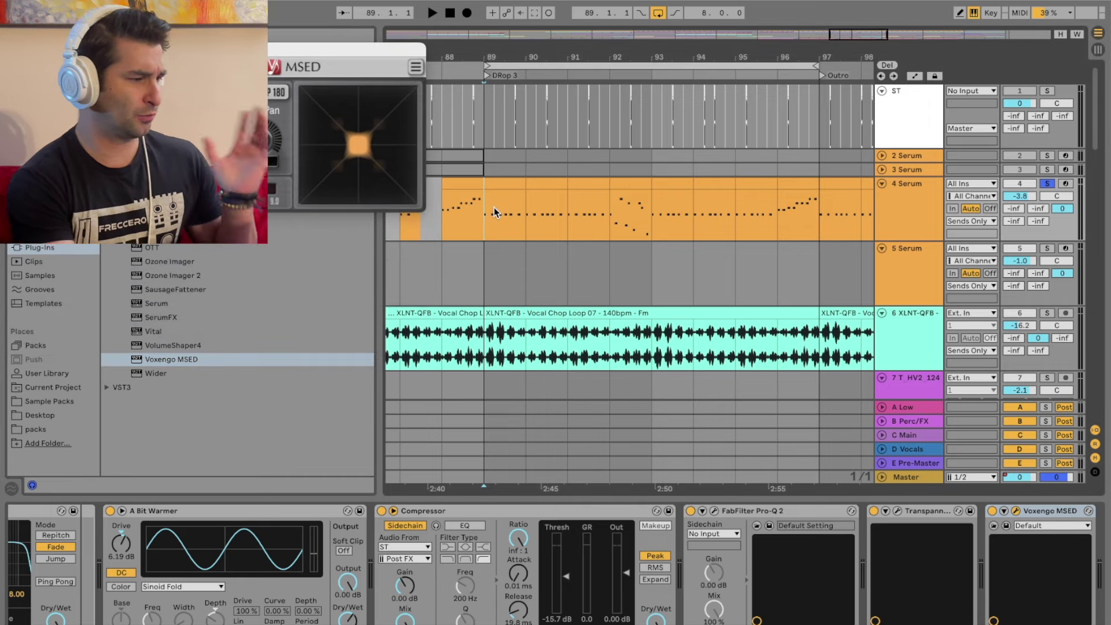
- Play from bar 89 and move the Transpanner source from the right side to the left while MSED's stereo display is open
{"action": "key", "text": "space"}
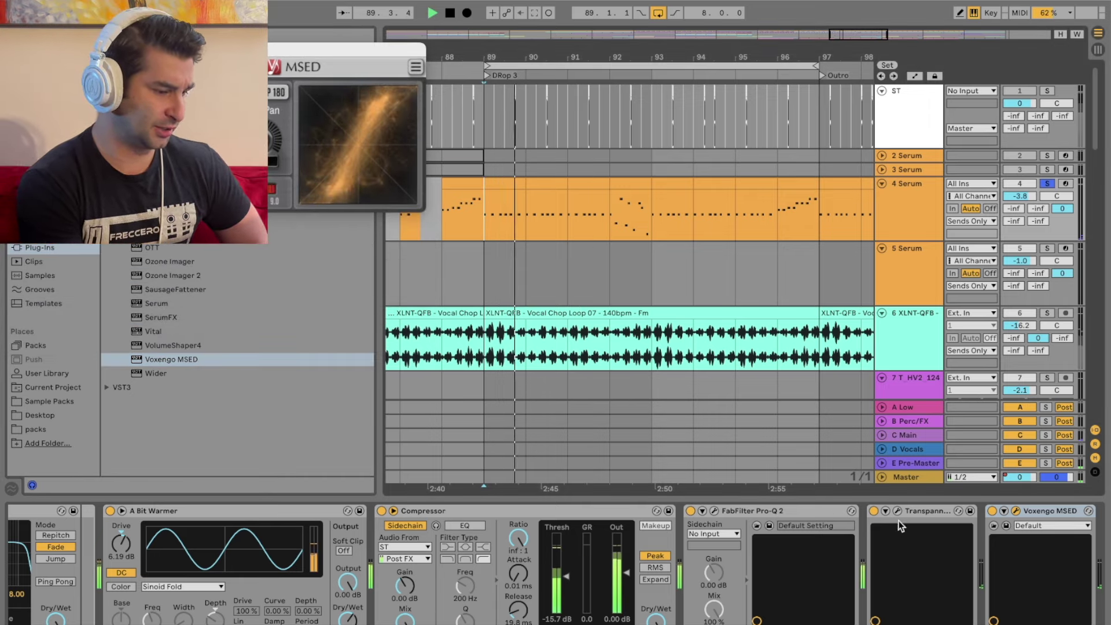
{"action": "left_click", "coordinate": [897, 511]}
{"action": "left_click_drag", "start_coordinate": [274, 60], "coordinate": [319, 352]}
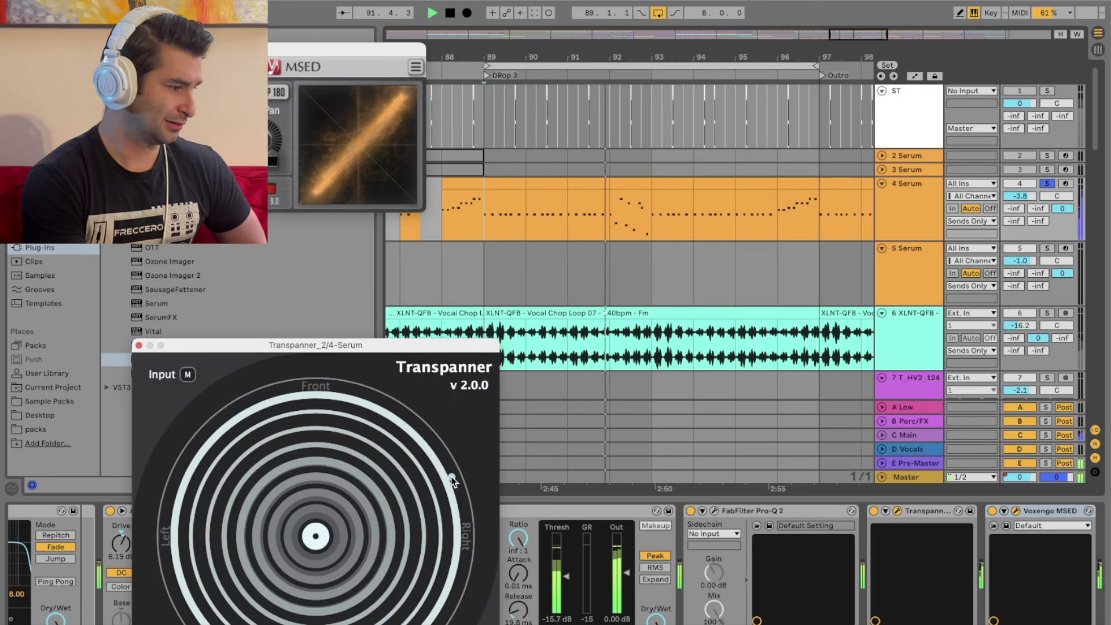
{"action": "left_click_drag", "start_coordinate": [450, 477], "coordinate": [182, 552]}
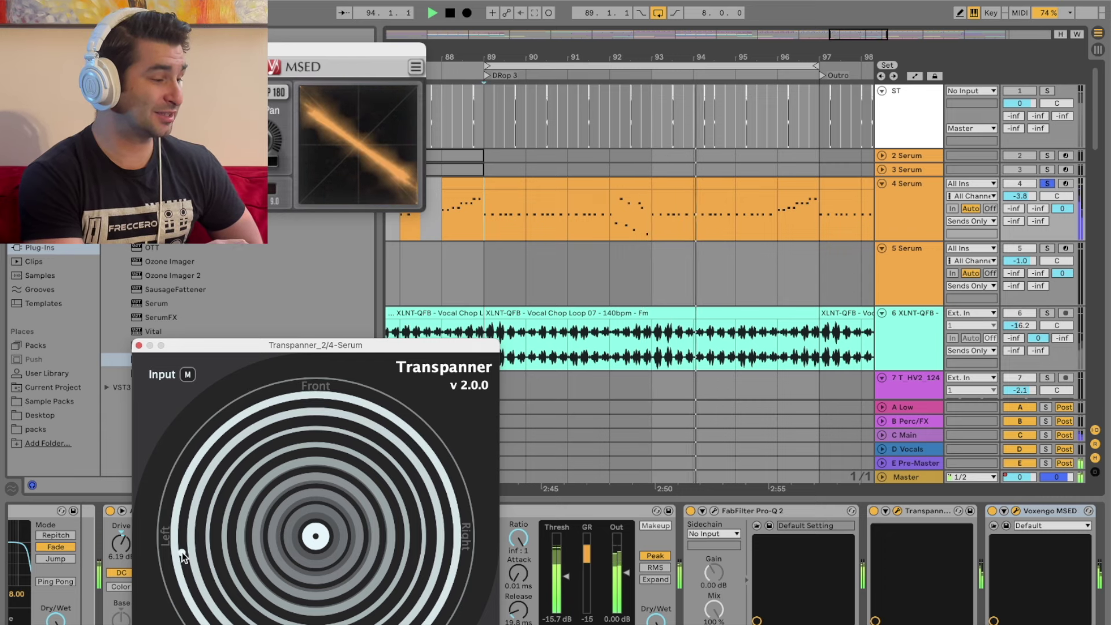
- Move the Transpanner source around the back to the outer right edge and stop playback
{"action": "left_click_drag", "start_coordinate": [325, 343], "coordinate": [386, 301]}
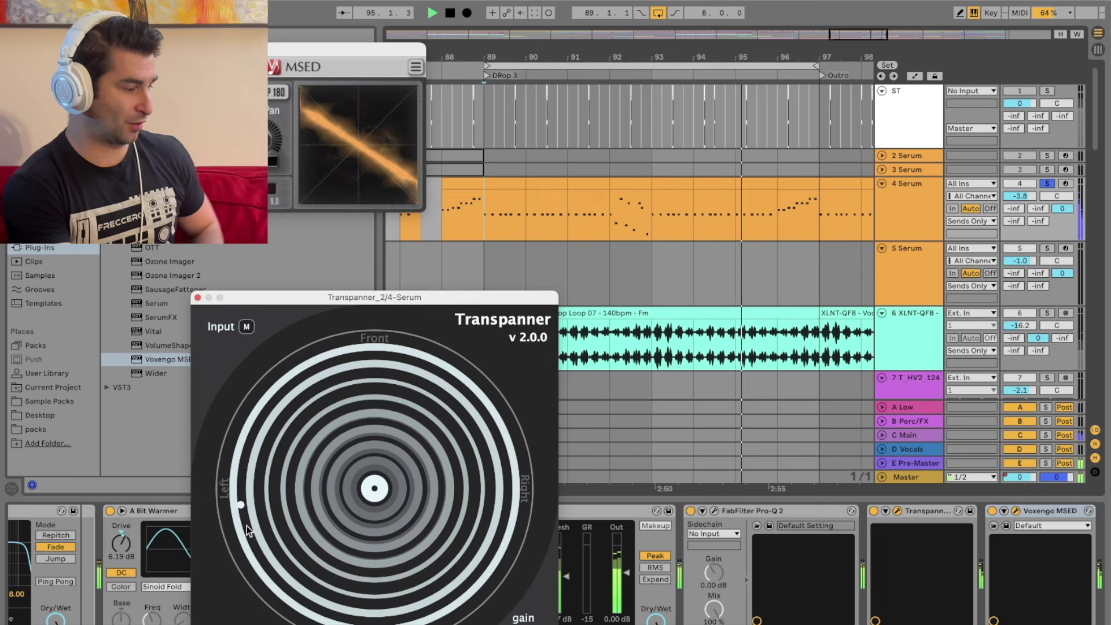
{"action": "left_click_drag", "start_coordinate": [245, 521], "coordinate": [370, 624]}
{"action": "left_click_drag", "start_coordinate": [300, 619], "coordinate": [532, 502]}
{"action": "key", "text": "space"}
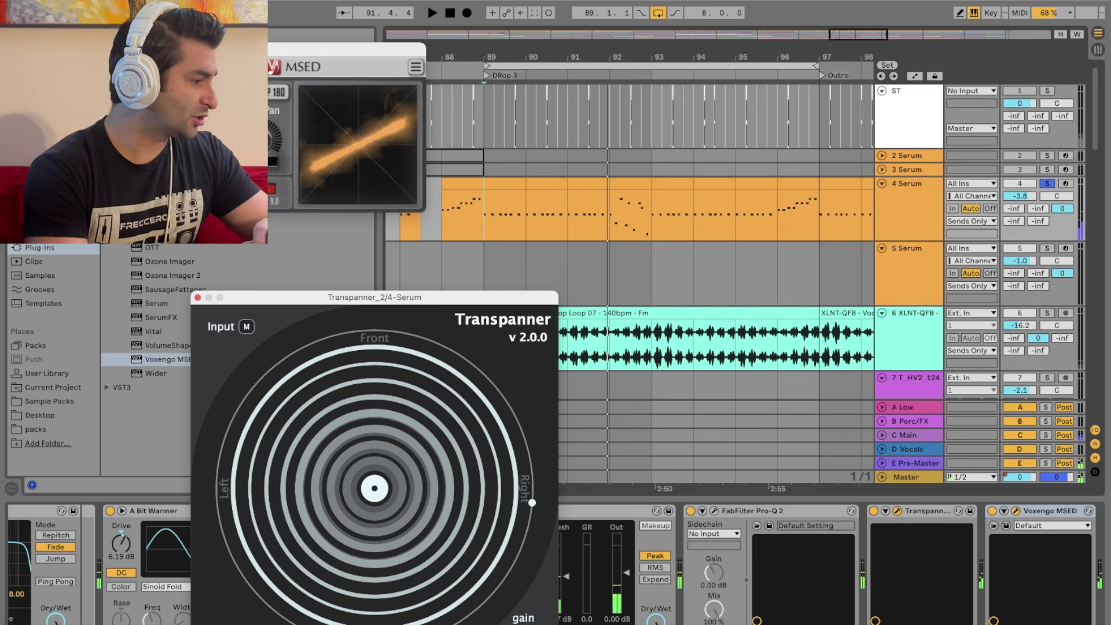
- Close the MSED and Transpanner plug-in windows
{"action": "left_click_drag", "start_coordinate": [203, 50], "coordinate": [260, 50]}
{"action": "key", "text": "super+w"}
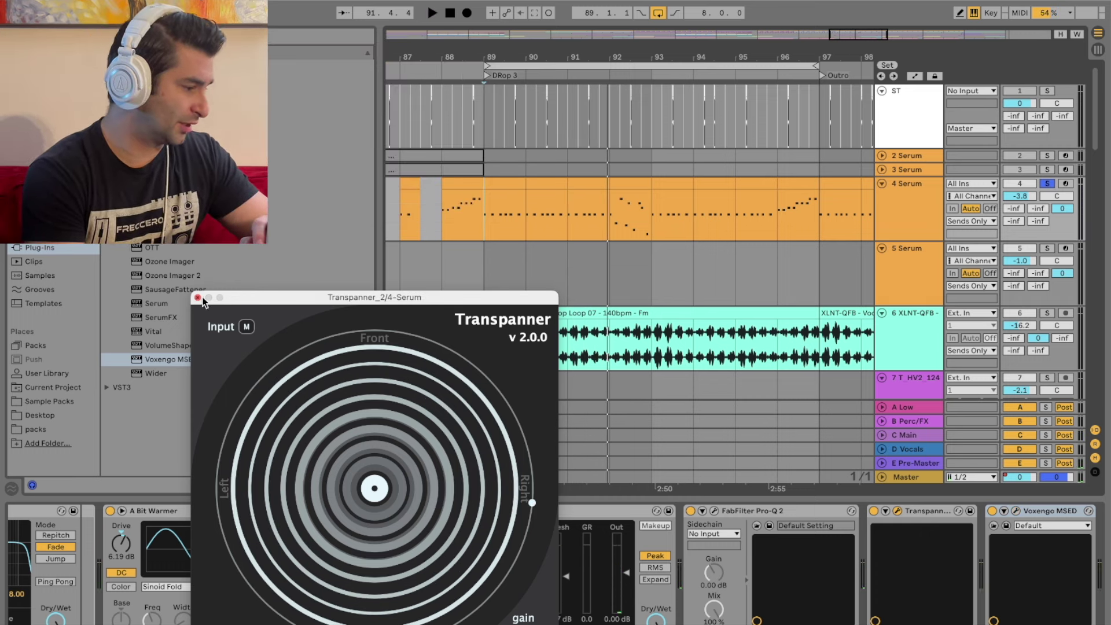
{"action": "left_click", "coordinate": [198, 298]}
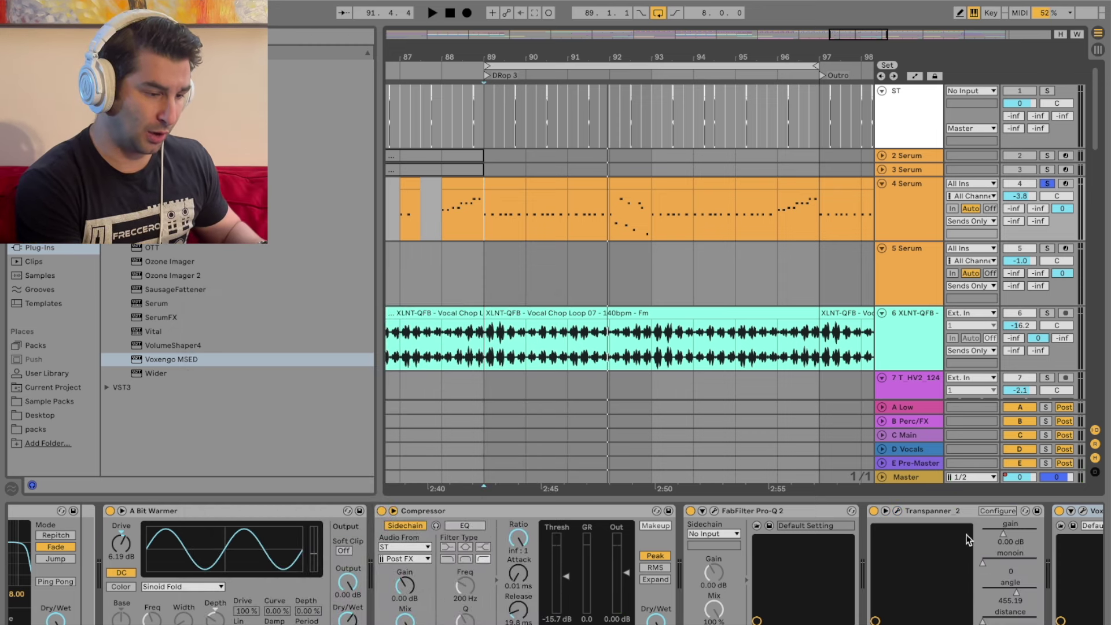
- Automate the Transpanner angle on the 4 Serum track, rising from its minimum at bar 89 to maximum at bar 93 and back down at bar 97
{"action": "left_click_drag", "start_coordinate": [982, 562], "coordinate": [1001, 563]}
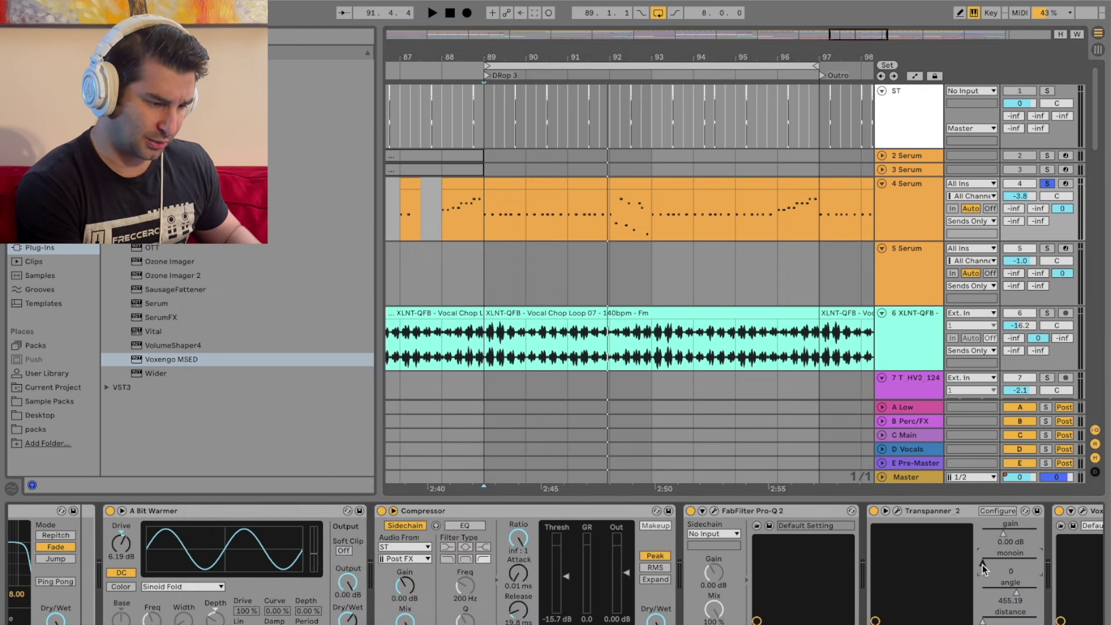
{"action": "scroll", "coordinate": [1016, 594], "scroll_direction": "right", "scroll_amount": 3}
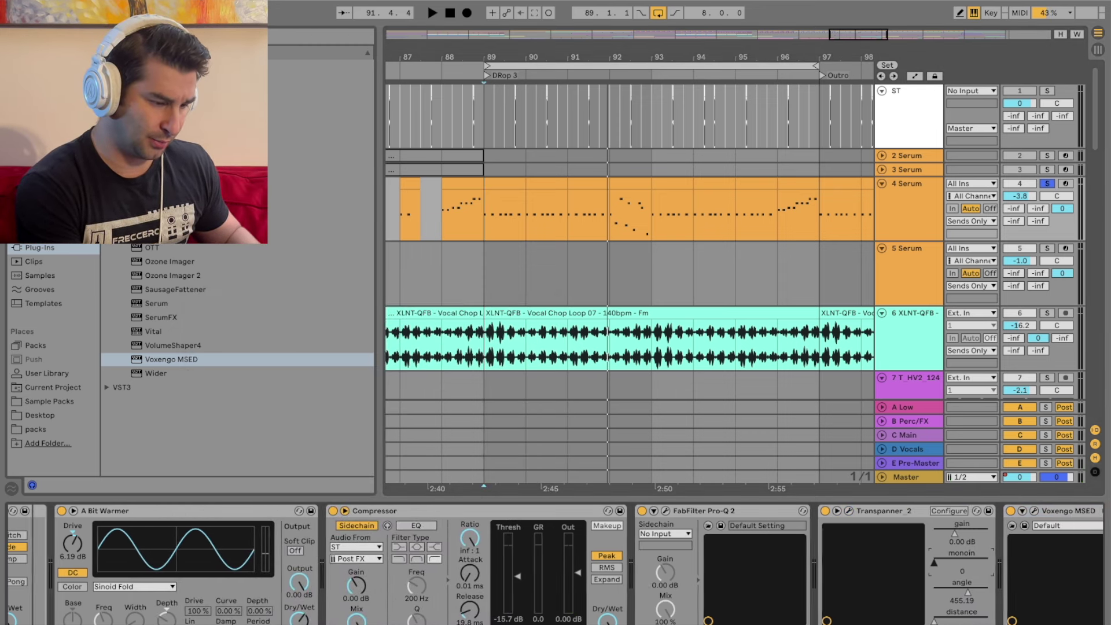
{"action": "left_click", "coordinate": [948, 585]}
{"action": "key", "text": "a"}
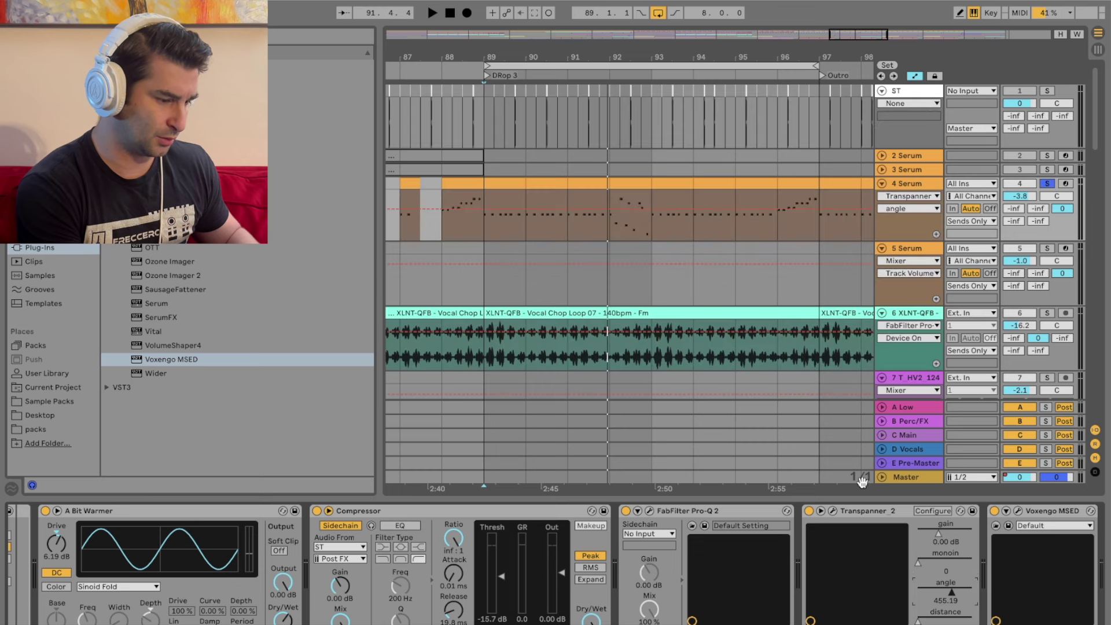
{"action": "left_click", "coordinate": [483, 208]}
{"action": "left_click_drag", "start_coordinate": [651, 210], "coordinate": [652, 191]}
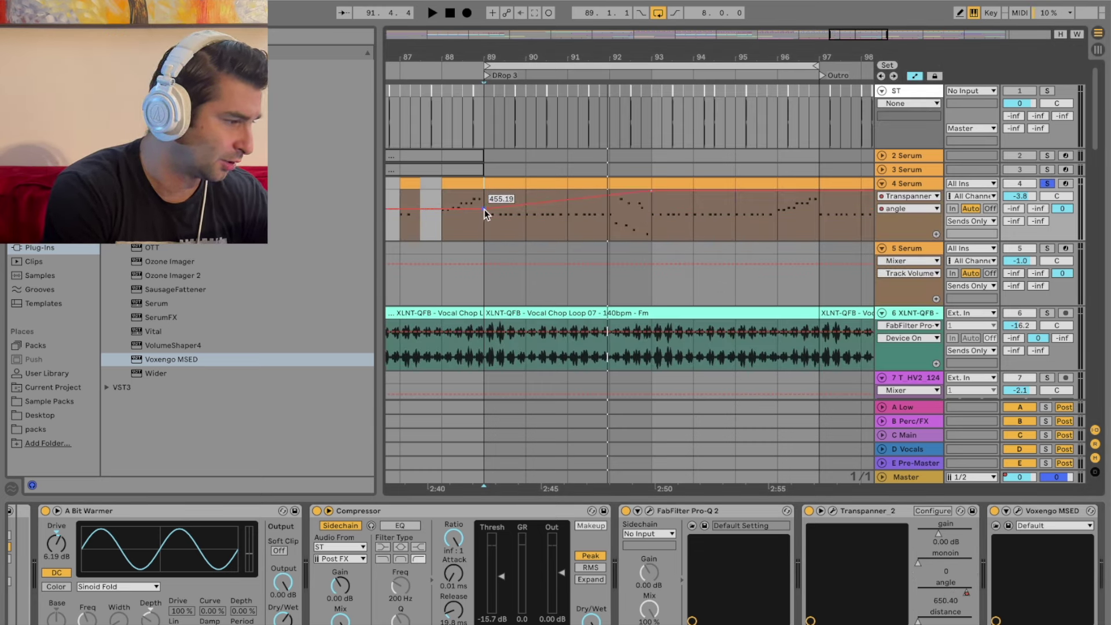
{"action": "left_click_drag", "start_coordinate": [484, 209], "coordinate": [484, 239]}
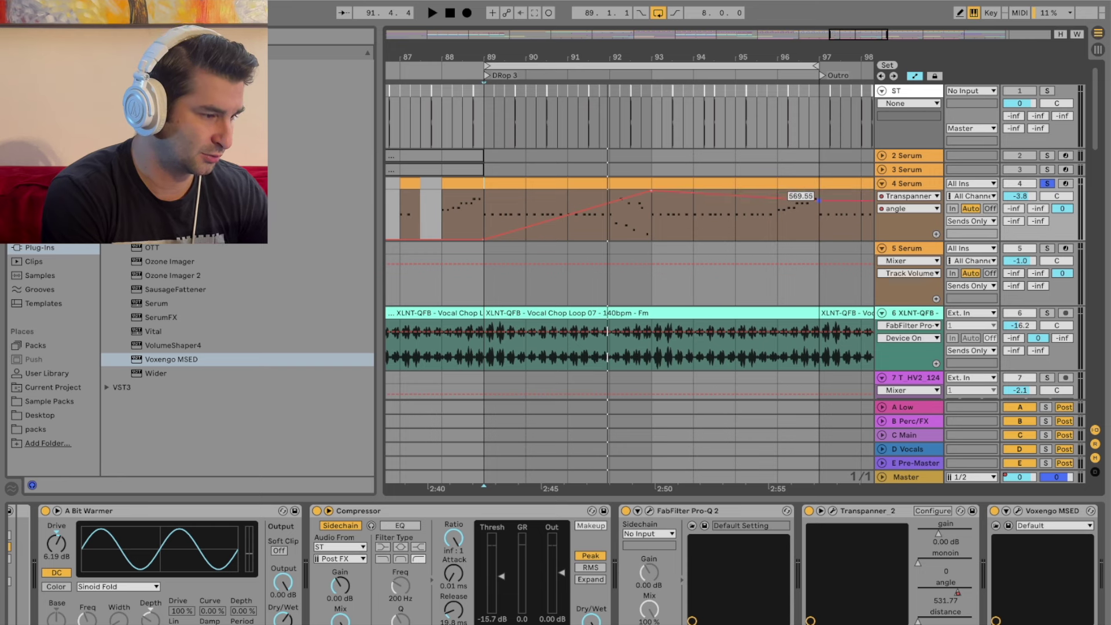
{"action": "left_click_drag", "start_coordinate": [822, 191], "coordinate": [822, 243]}
- Open the Transpanner window and play the third drop to watch the source follow the angle automation
{"action": "left_click", "coordinate": [833, 512]}
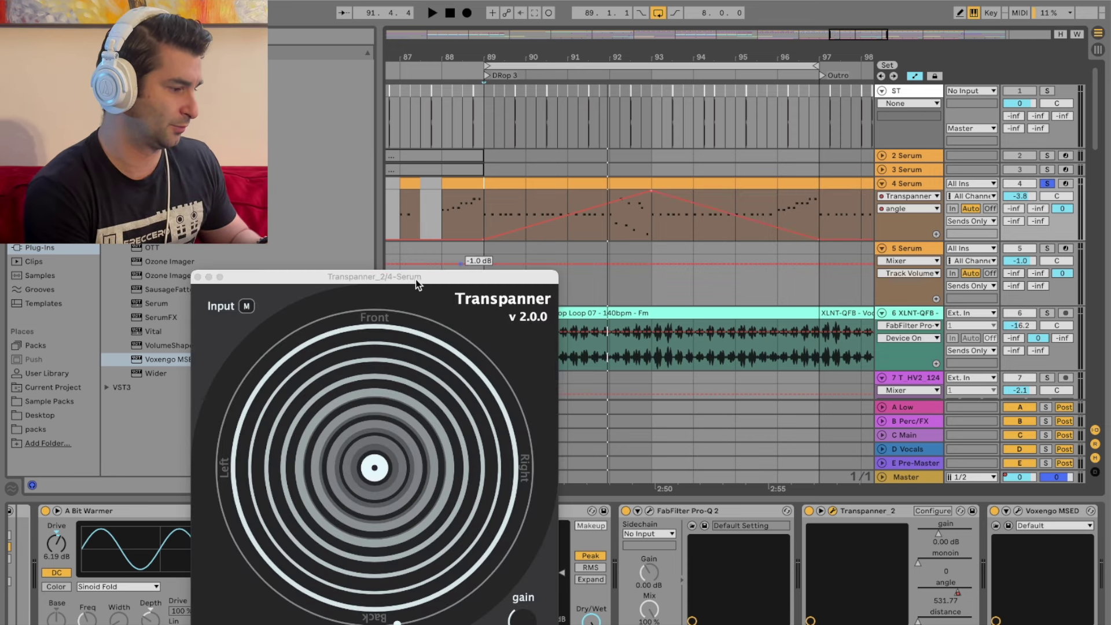
{"action": "left_click_drag", "start_coordinate": [415, 279], "coordinate": [297, 130]}
{"action": "key", "text": "space"}
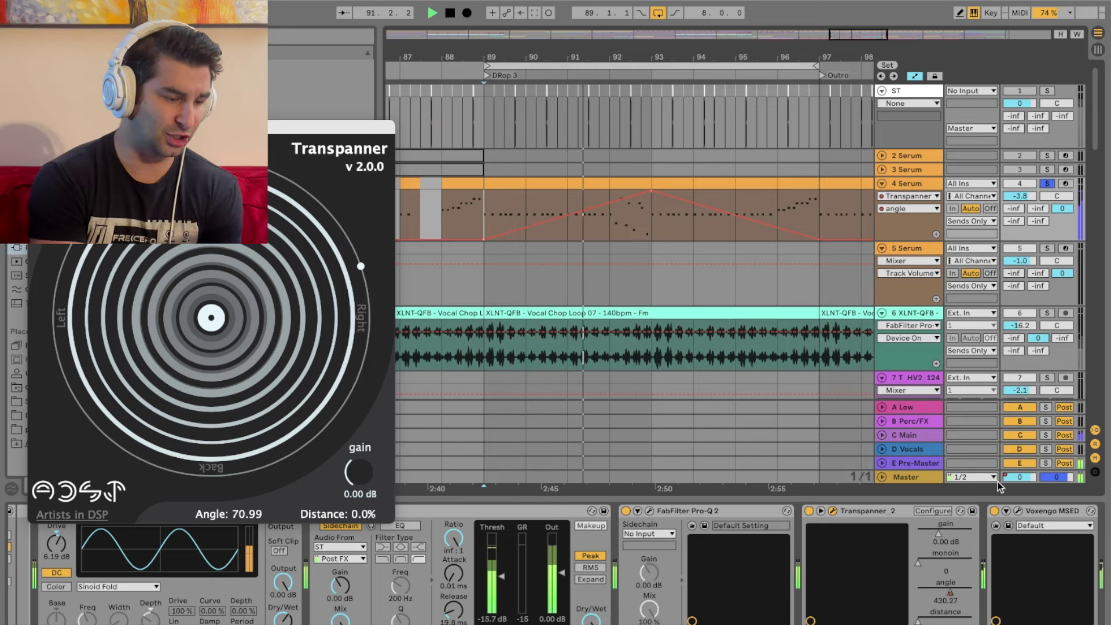
- Raise the Transpanner distance to 100% during playback and bring it back to 0%
{"action": "left_click", "coordinate": [972, 621]}
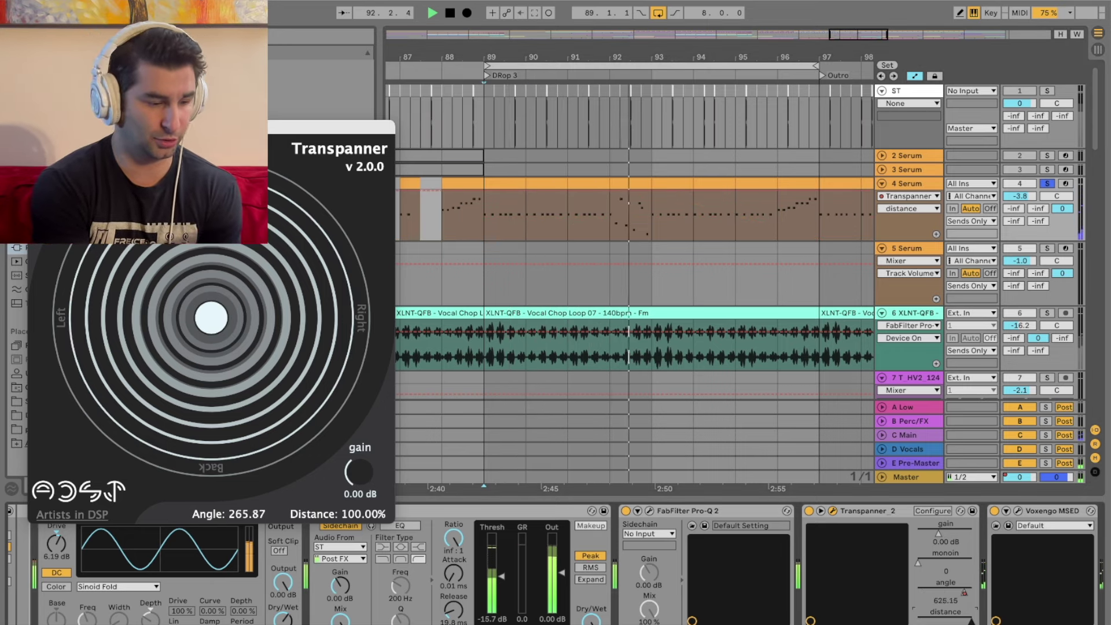
{"action": "left_click_drag", "start_coordinate": [972, 621], "coordinate": [918, 621]}
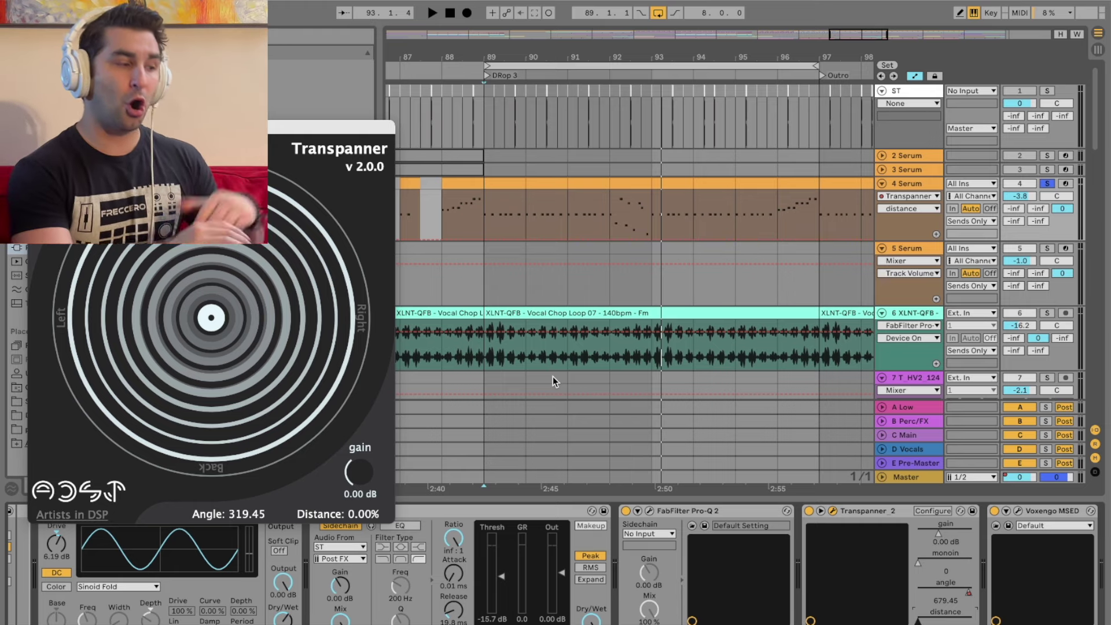
- Set the playback position to bar 89 and move the Transpanner source close to the listener's right, at about 84° and 80% distance
{"action": "left_click_drag", "start_coordinate": [251, 126], "coordinate": [428, 126]}
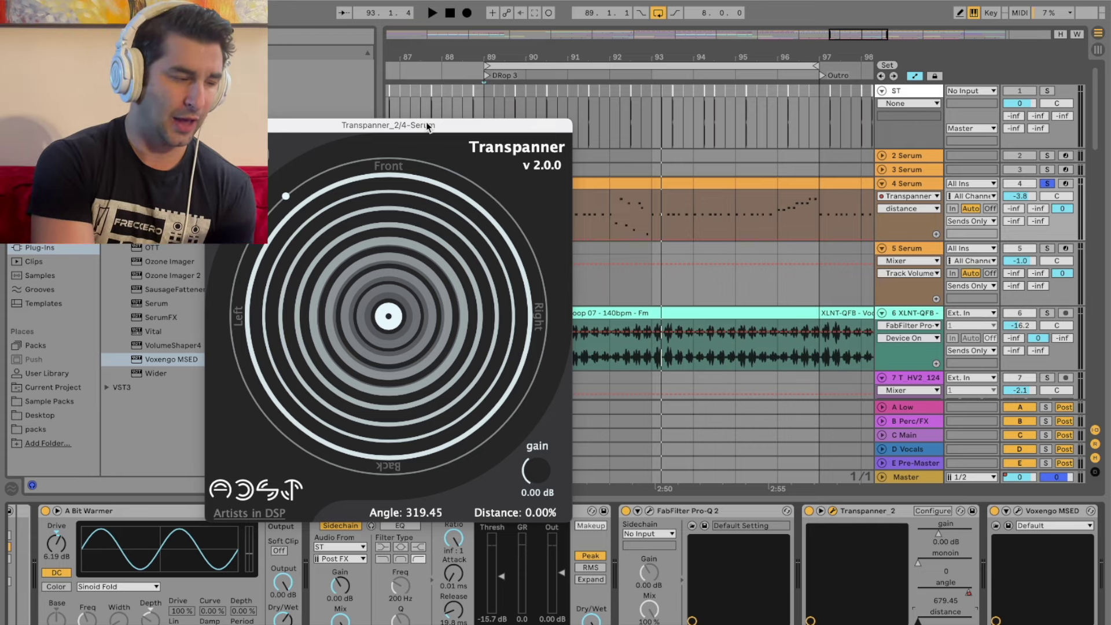
{"action": "left_click_drag", "start_coordinate": [509, 125], "coordinate": [349, 88]}
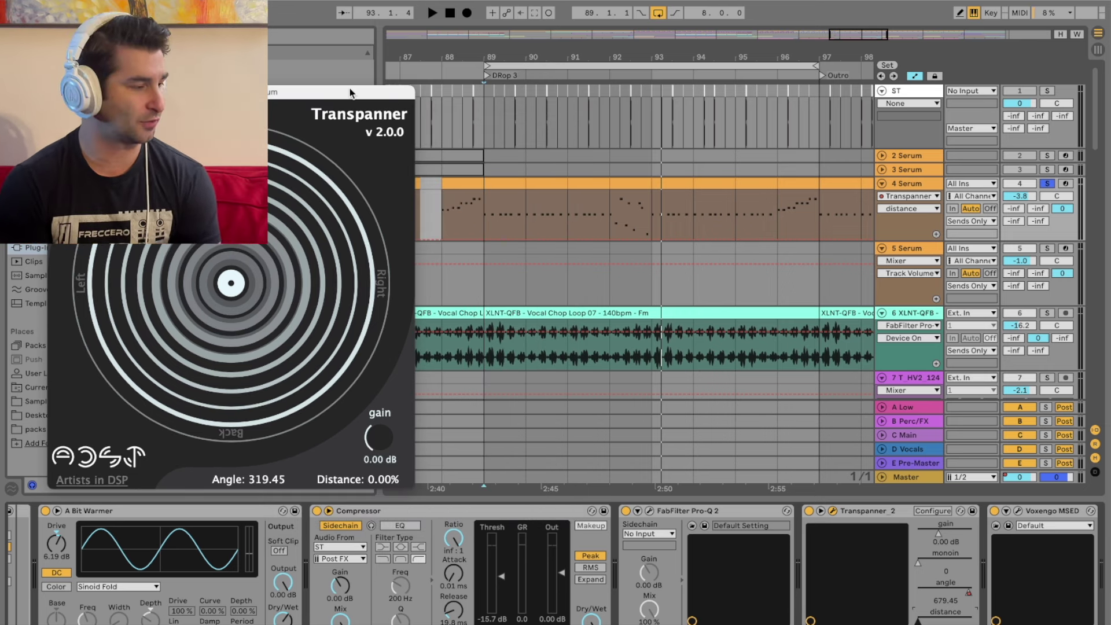
{"action": "left_click", "coordinate": [488, 213]}
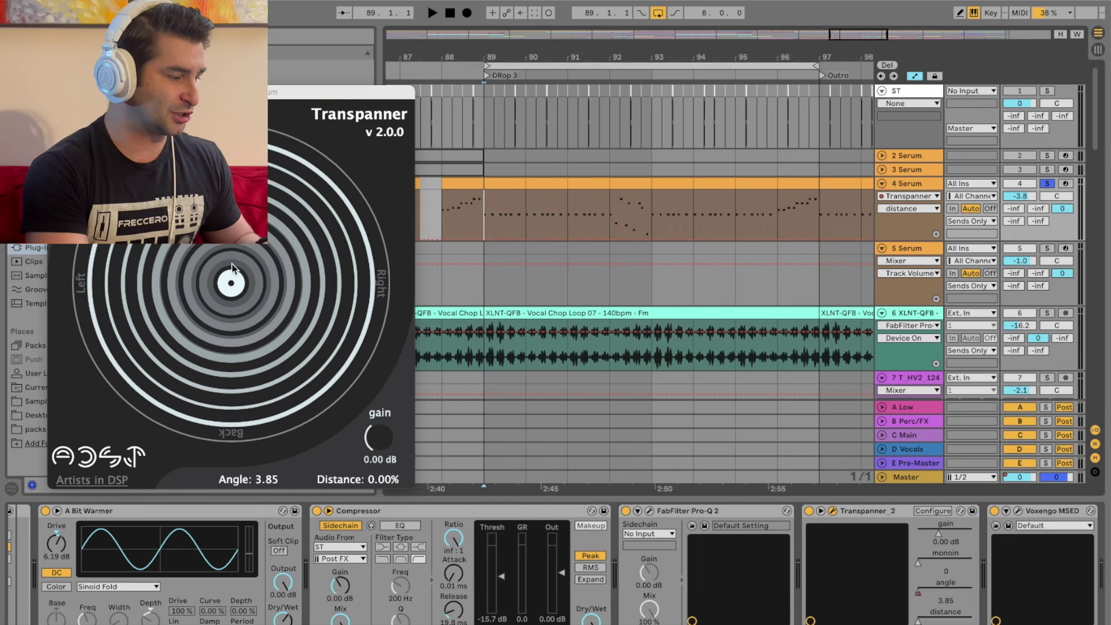
{"action": "left_click_drag", "start_coordinate": [231, 283], "coordinate": [262, 279]}
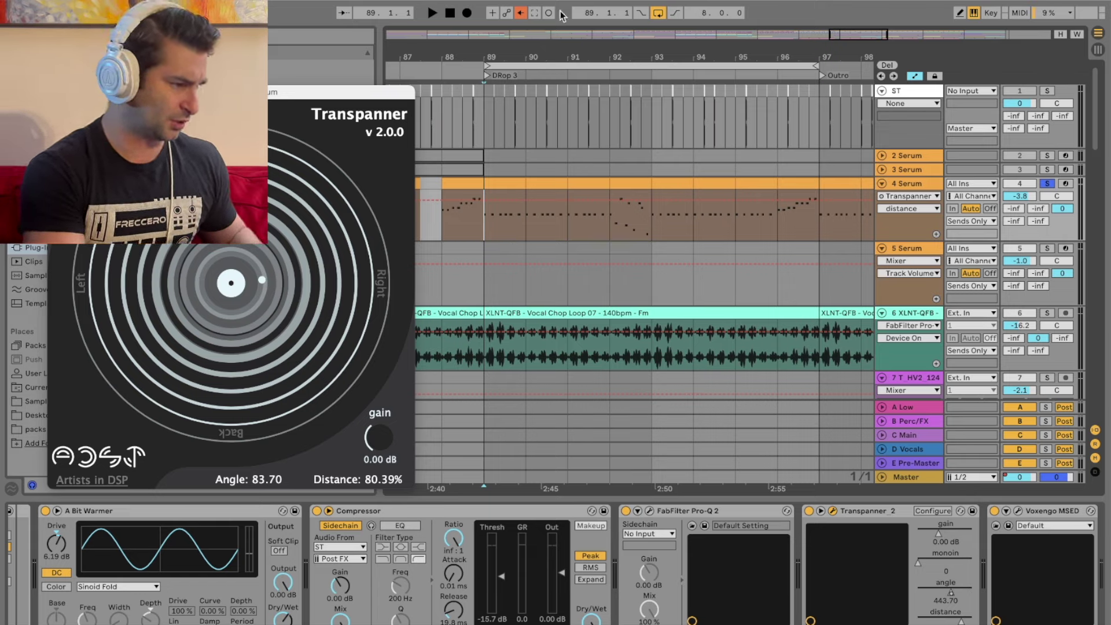
- Re-enable the overridden automation and delete the automation of the Transpanner angle
{"action": "left_click", "coordinate": [521, 13]}
{"action": "right_click", "coordinate": [958, 586]}
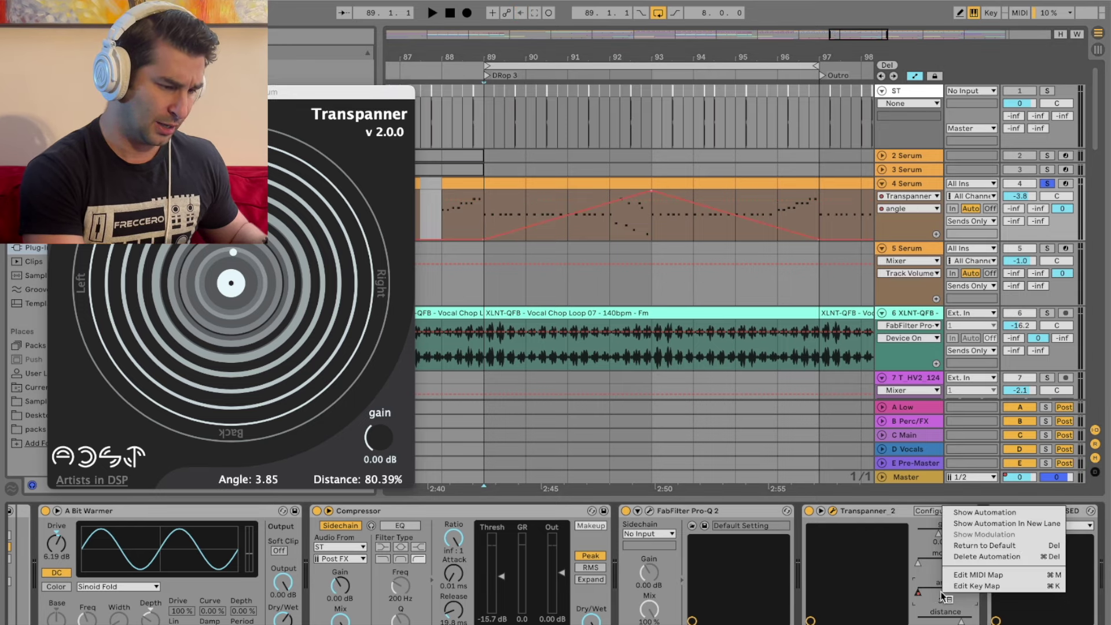
{"action": "left_click", "coordinate": [986, 556]}
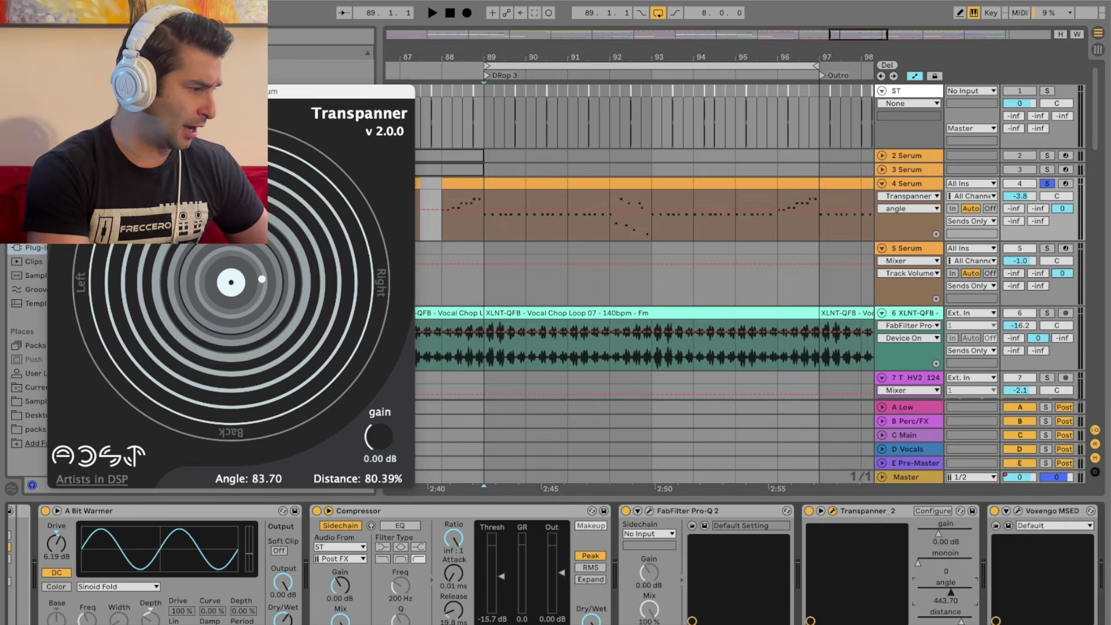
- Play the drop from bar 89 and move the Transpanner source to the outer front-left edge, at about 338° and 0% distance
{"action": "left_click_drag", "start_coordinate": [283, 92], "coordinate": [406, 92]}
{"action": "key", "text": "space"}
{"action": "left_click_drag", "start_coordinate": [384, 279], "coordinate": [296, 135]}
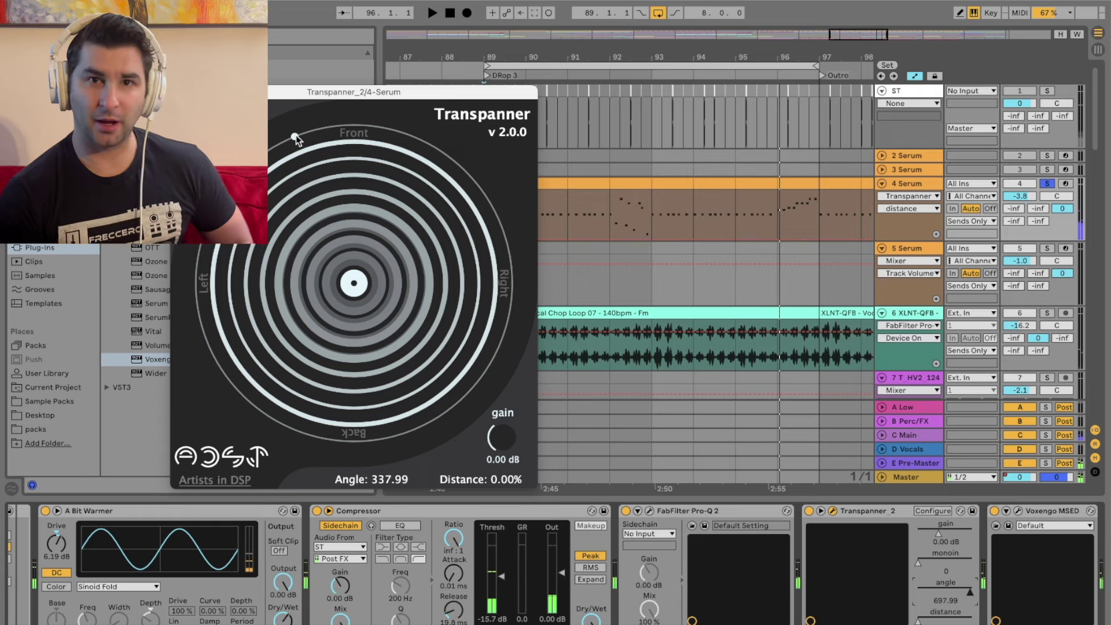